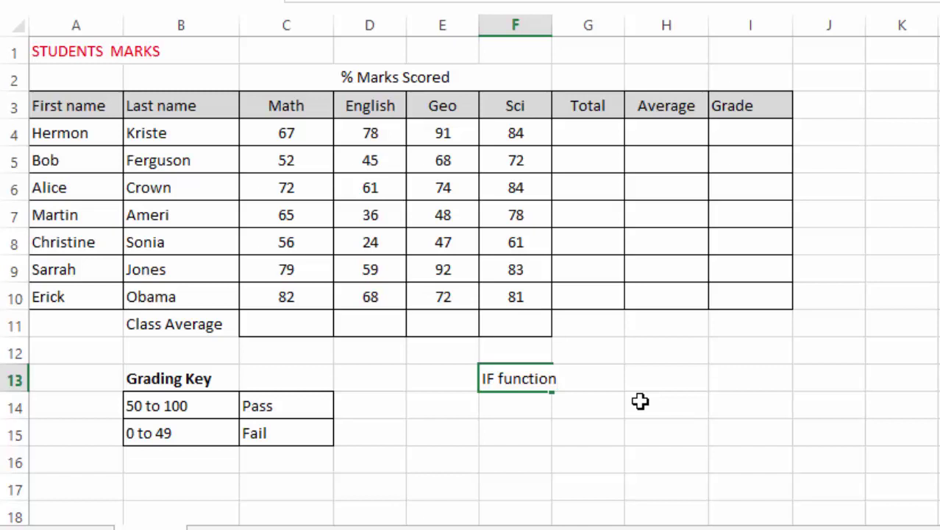
- Clear the "IF function" text from cell F13
{"action": "key", "text": "BackSpace"}
{"action": "key", "text": "BackSpace"}
{"action": "key", "text": "BackSpace"}
{"action": "key", "text": "BackSpace"}
{"action": "key", "text": "BackSpace"}
{"action": "key", "text": "BackSpace"}
{"action": "key", "text": "BackSpace"}
{"action": "key", "text": "BackSpace"}
{"action": "key", "text": "BackSpace"}
{"action": "key", "text": "BackSpace"}
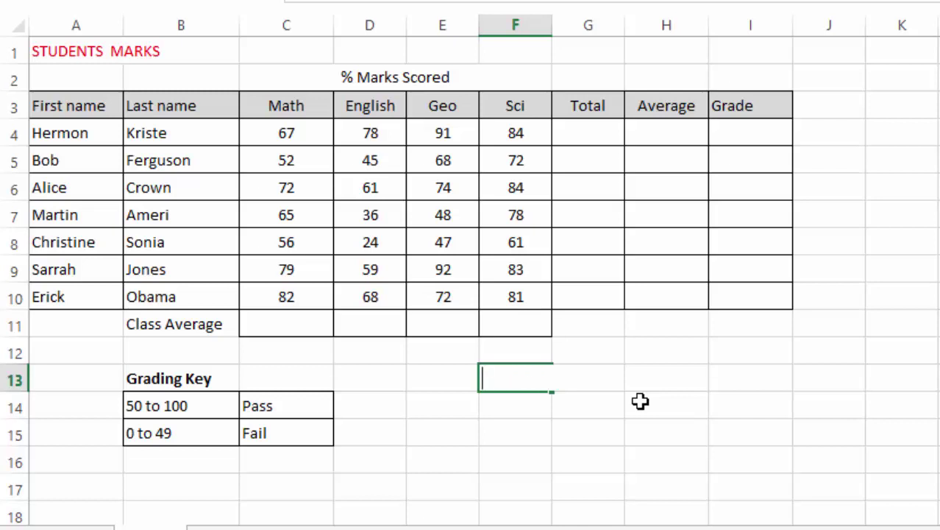
{"action": "left_click", "coordinate": [939, 161]}
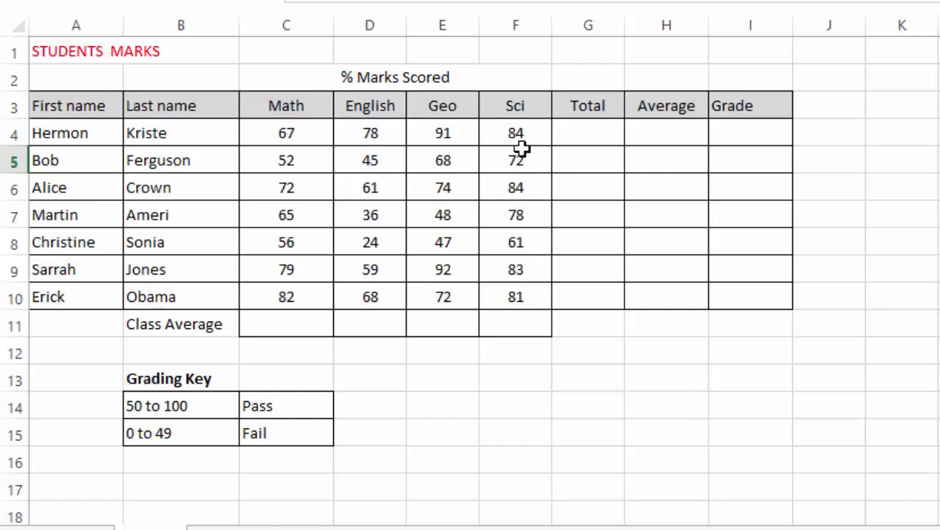
- Examine the Math, English, Geo and Sci headings and the first student's marks in row 4
{"action": "left_click", "coordinate": [298, 107]}
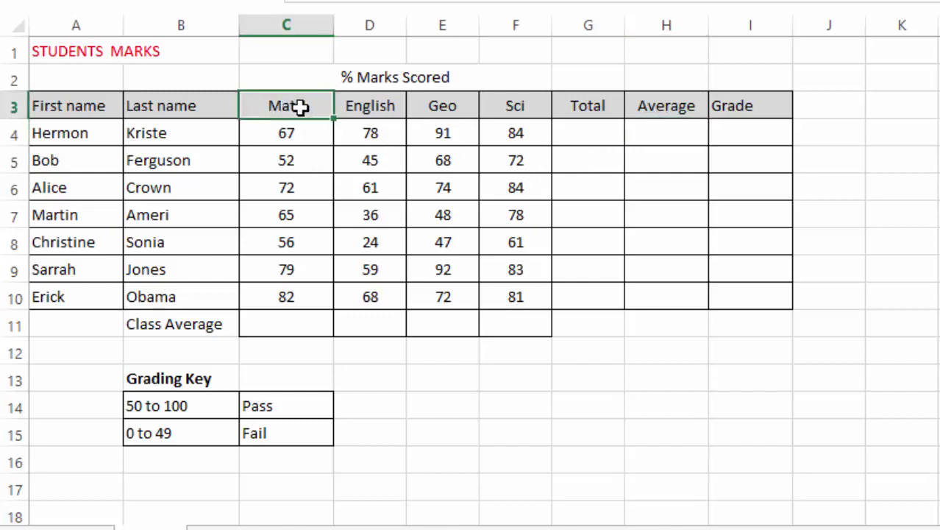
{"action": "left_click", "coordinate": [370, 106]}
{"action": "left_click", "coordinate": [452, 105]}
{"action": "left_click", "coordinate": [516, 104]}
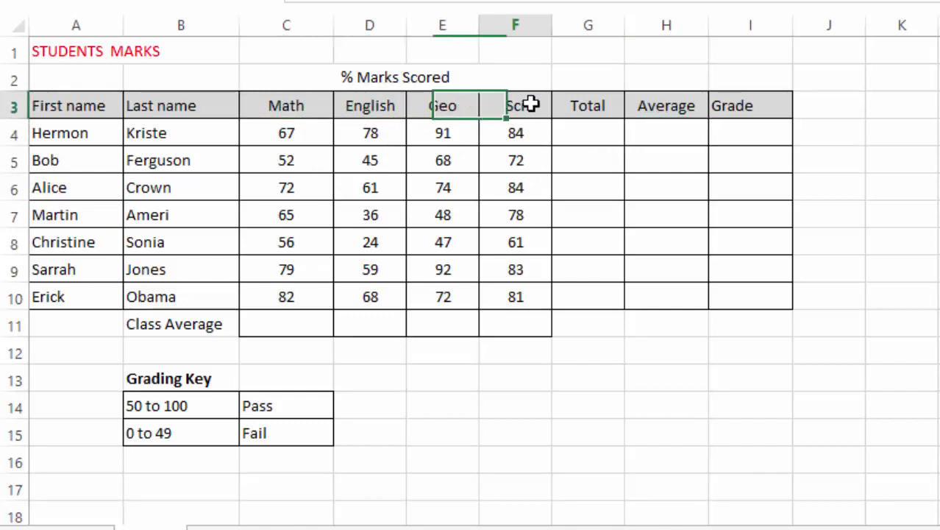
{"action": "left_click", "coordinate": [937, 159]}
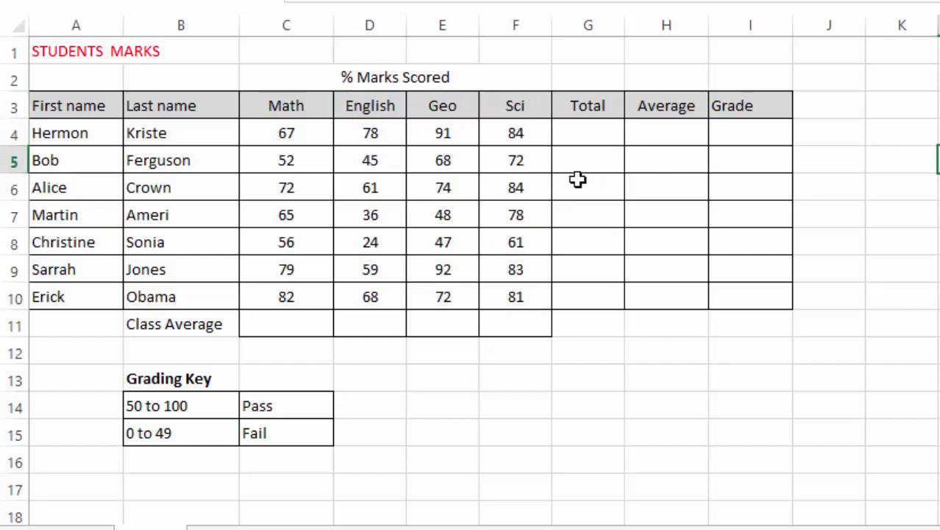
{"action": "left_click", "coordinate": [575, 132]}
{"action": "left_click", "coordinate": [289, 134]}
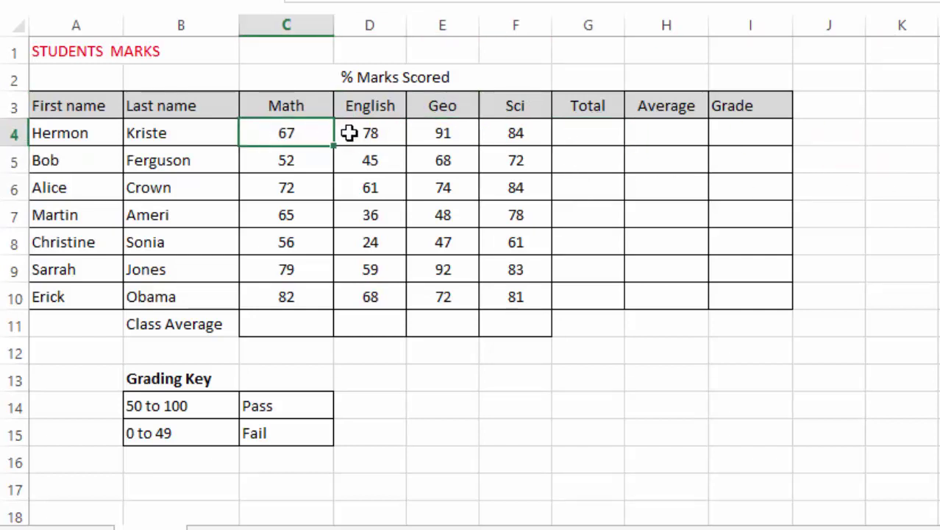
{"action": "left_click", "coordinate": [361, 134]}
- Enter the formula =SUM(C4:F4) in cell G4 to total the first student's marks
{"action": "left_click", "coordinate": [585, 132]}
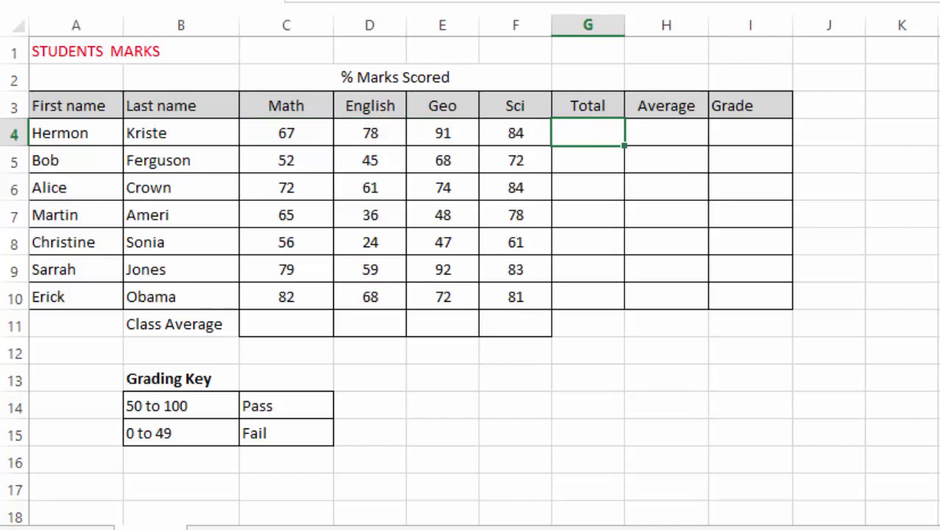
{"action": "type", "text": "="}
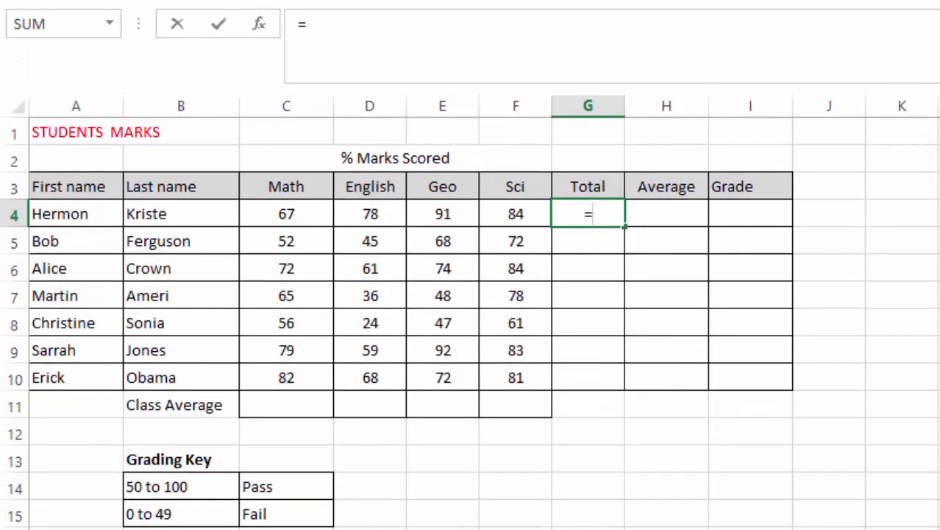
{"action": "type", "text": "SUM"}
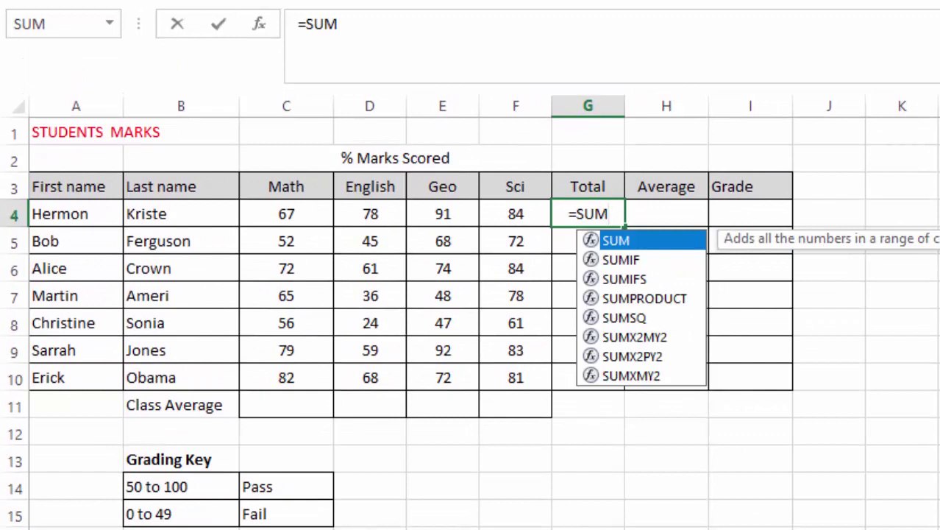
{"action": "double_click", "coordinate": [640, 244]}
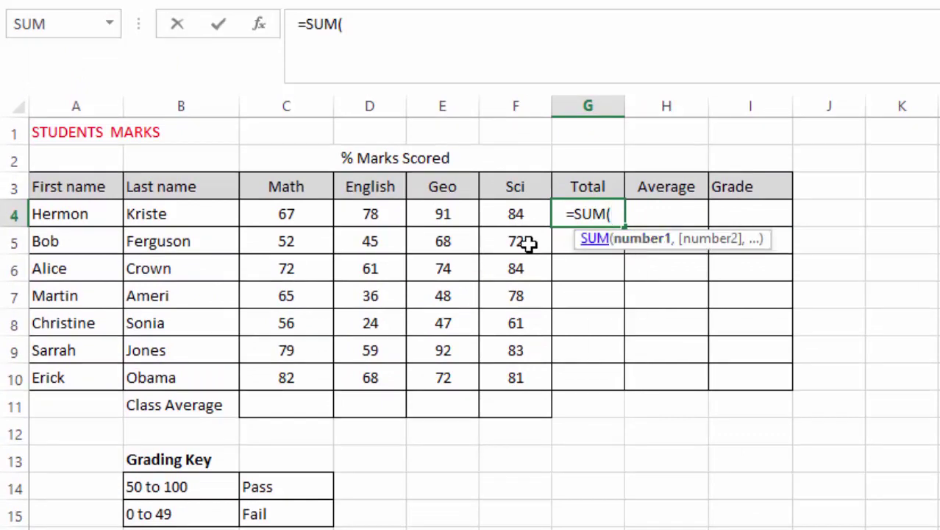
{"action": "left_click_drag", "start_coordinate": [266, 216], "coordinate": [515, 213]}
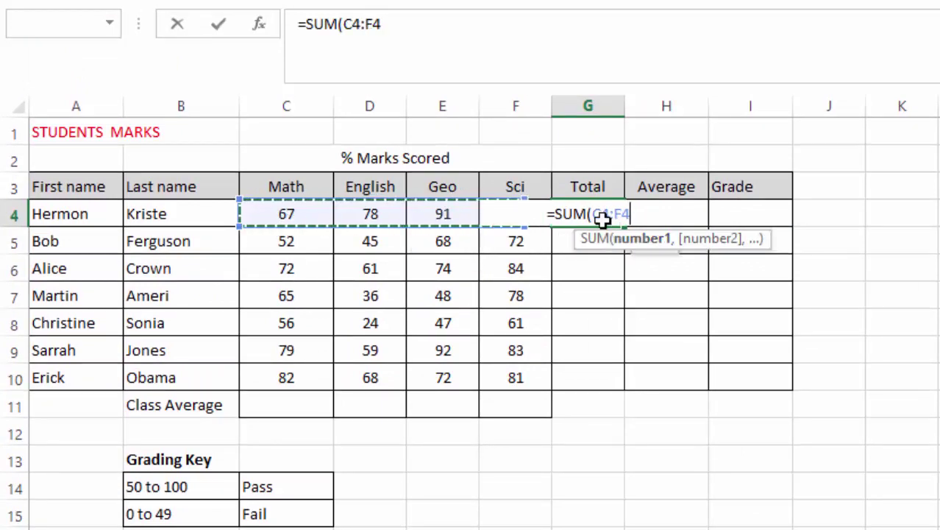
{"action": "left_click_drag", "start_coordinate": [603, 220], "coordinate": [509, 217]}
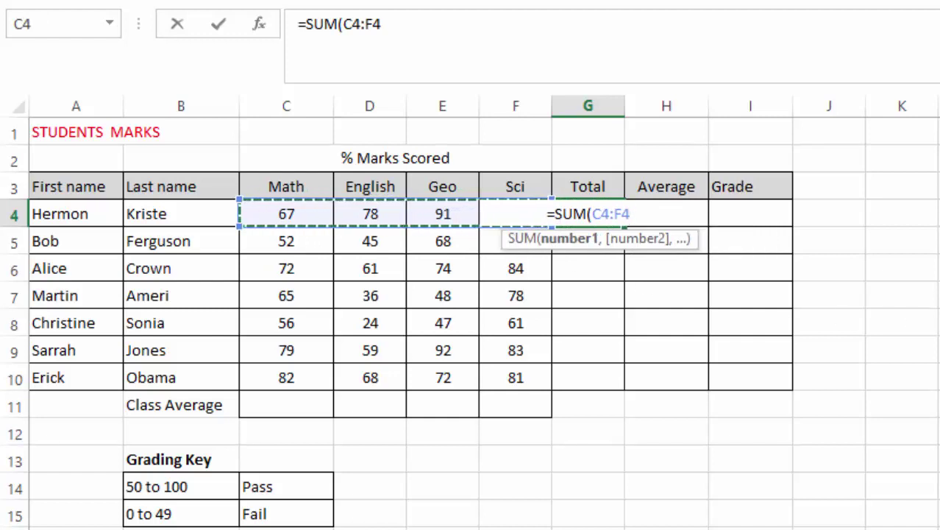
{"action": "key", "text": "Return"}
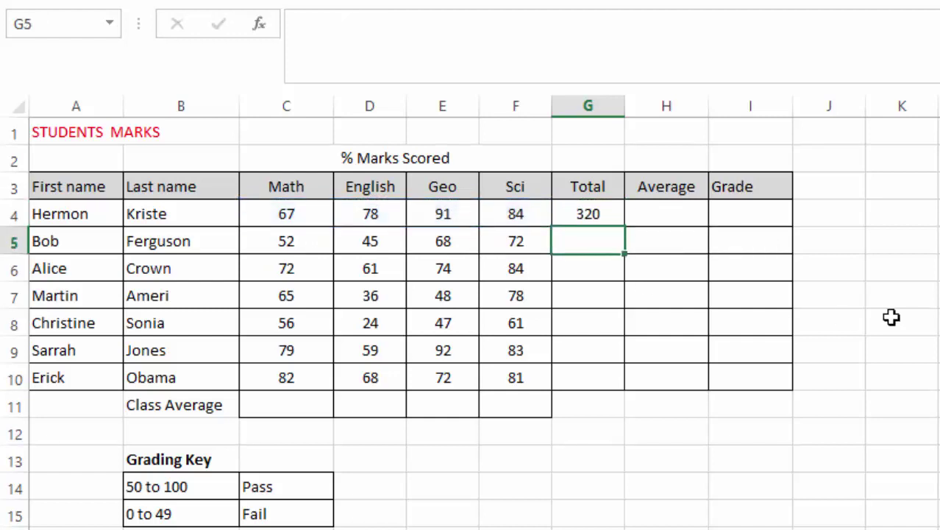
- Fill the SUM formula from G4 down to G10 for all remaining students
{"action": "left_click", "coordinate": [581, 215]}
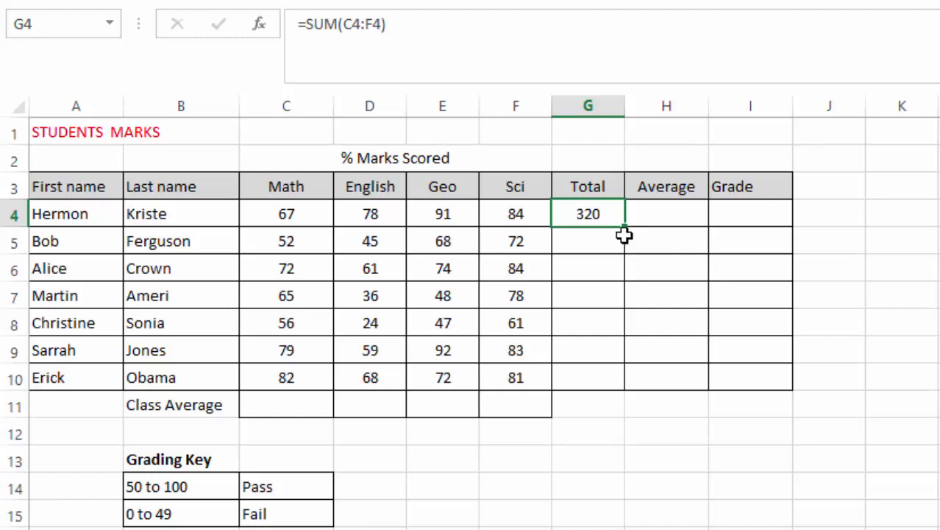
{"action": "left_click_drag", "start_coordinate": [623, 239], "coordinate": [612, 387]}
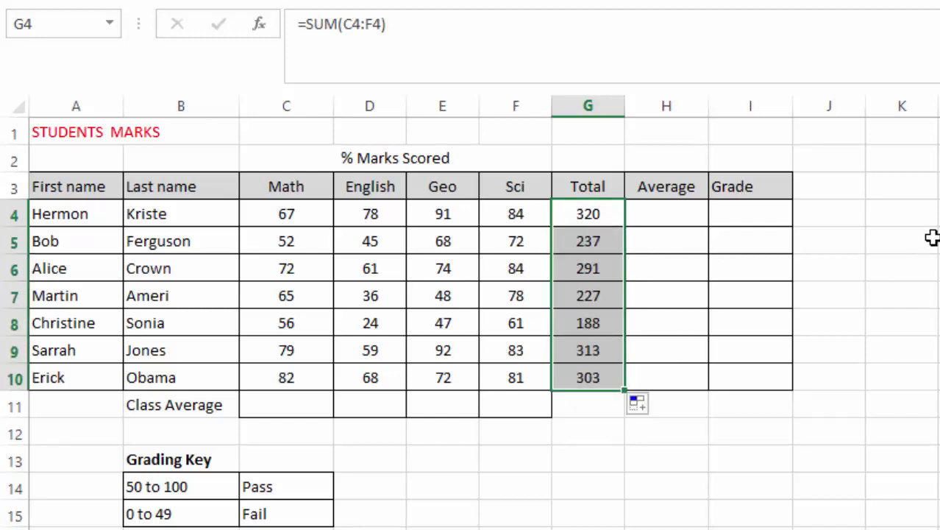
{"action": "left_click", "coordinate": [896, 240]}
{"action": "left_click", "coordinate": [654, 209]}
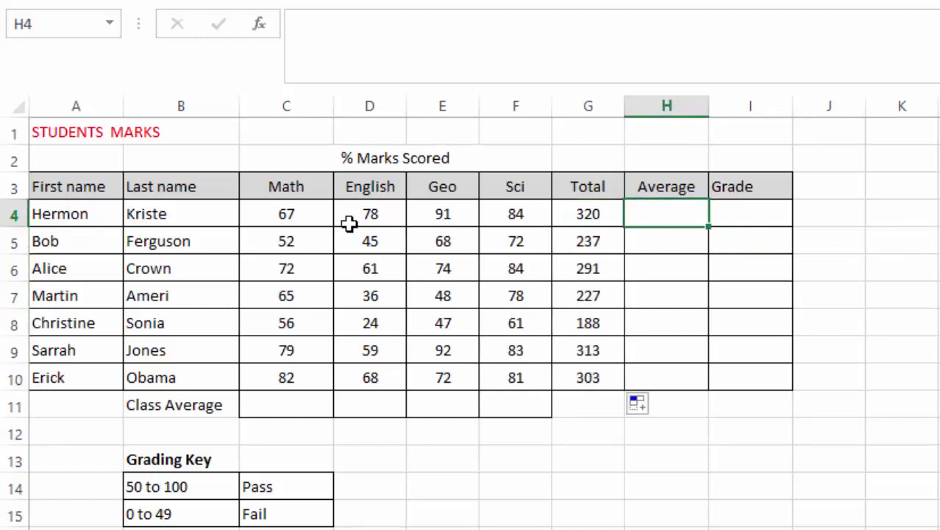
{"action": "left_click", "coordinate": [290, 215]}
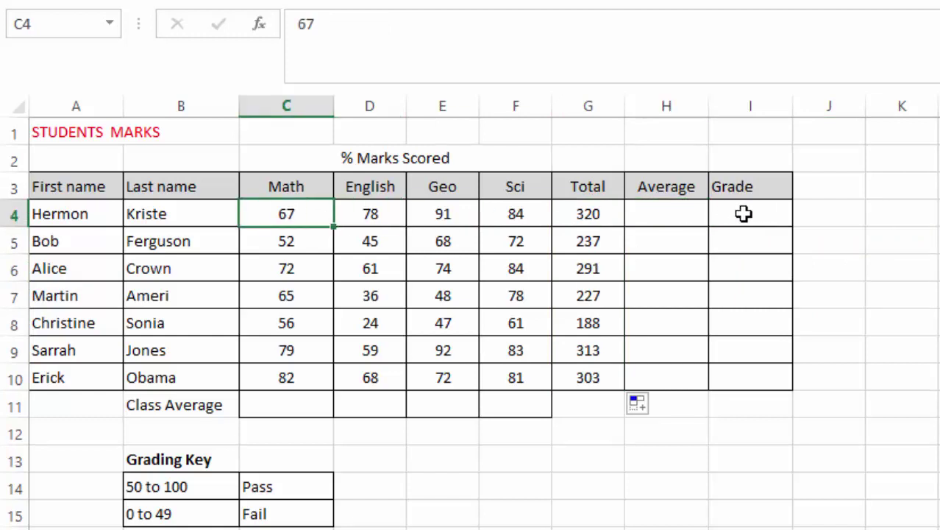
{"action": "left_click", "coordinate": [648, 215]}
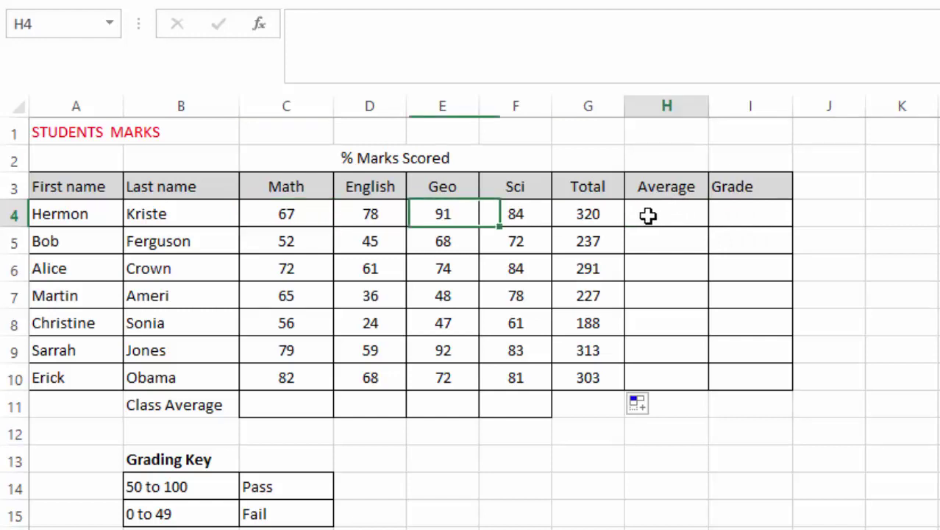
{"action": "left_click", "coordinate": [278, 214]}
{"action": "left_click_drag", "start_coordinate": [277, 215], "coordinate": [528, 214]}
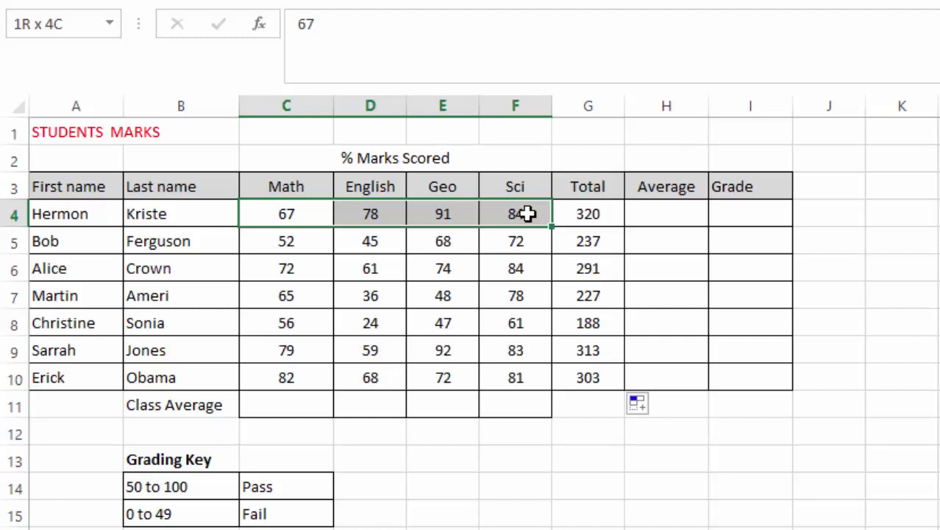
- Enter the formula =AVERAGE(C4:F4) in cell H4 to average the first student's marks
{"action": "left_click", "coordinate": [681, 216]}
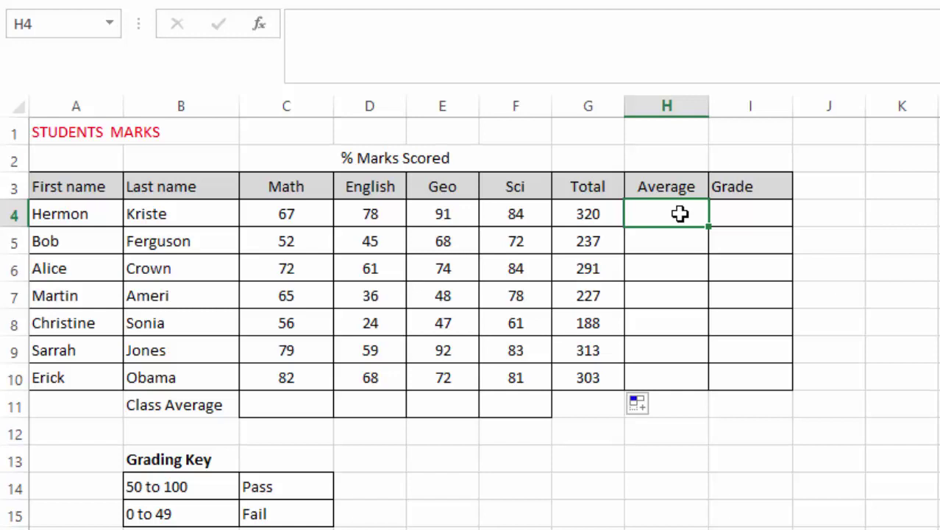
{"action": "type", "text": "=aver"}
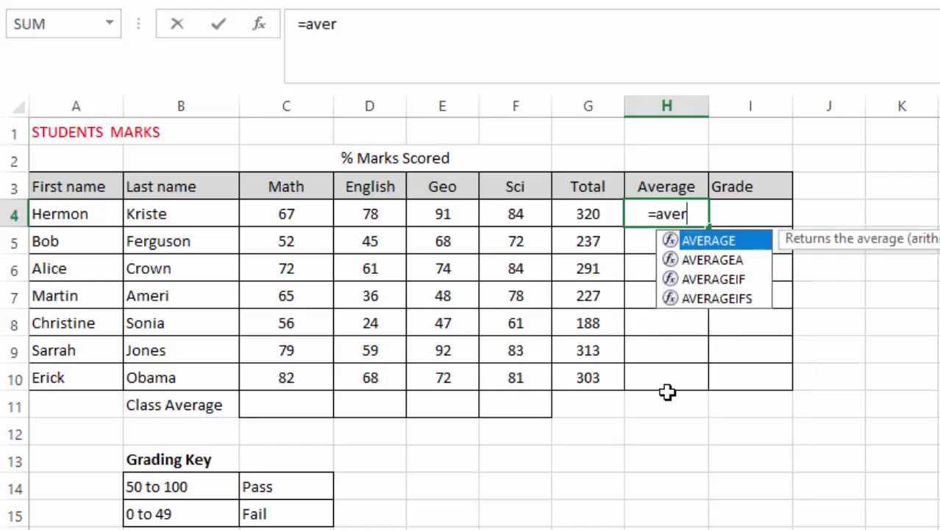
{"action": "double_click", "coordinate": [710, 240]}
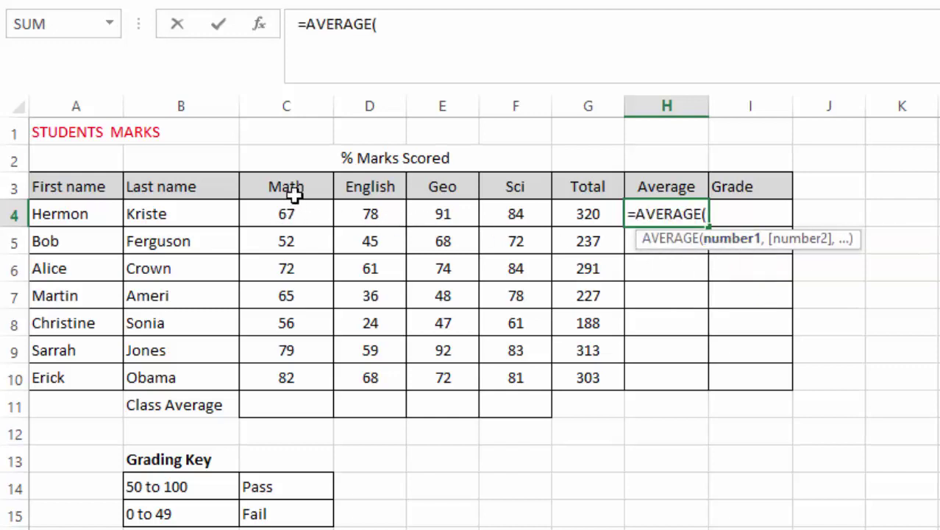
{"action": "left_click_drag", "start_coordinate": [286, 214], "coordinate": [523, 214]}
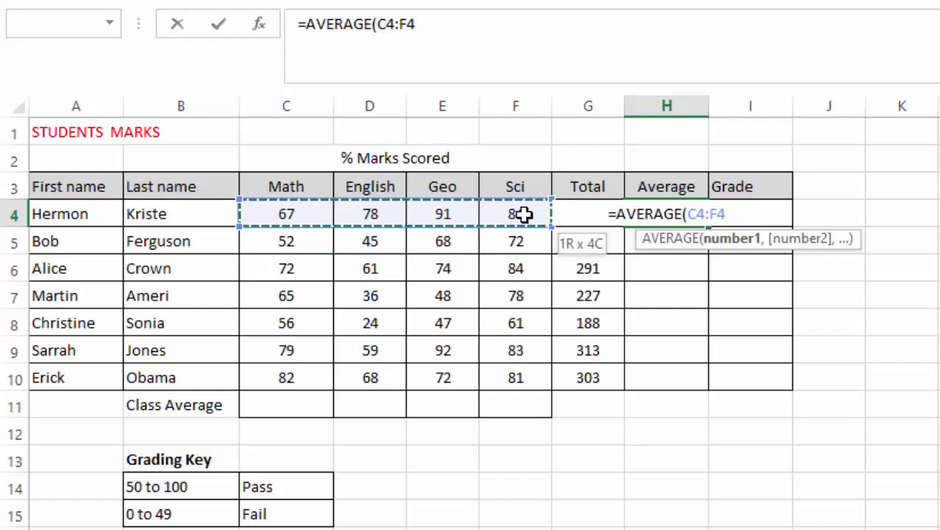
{"action": "left_click_drag", "start_coordinate": [523, 214], "coordinate": [522, 214]}
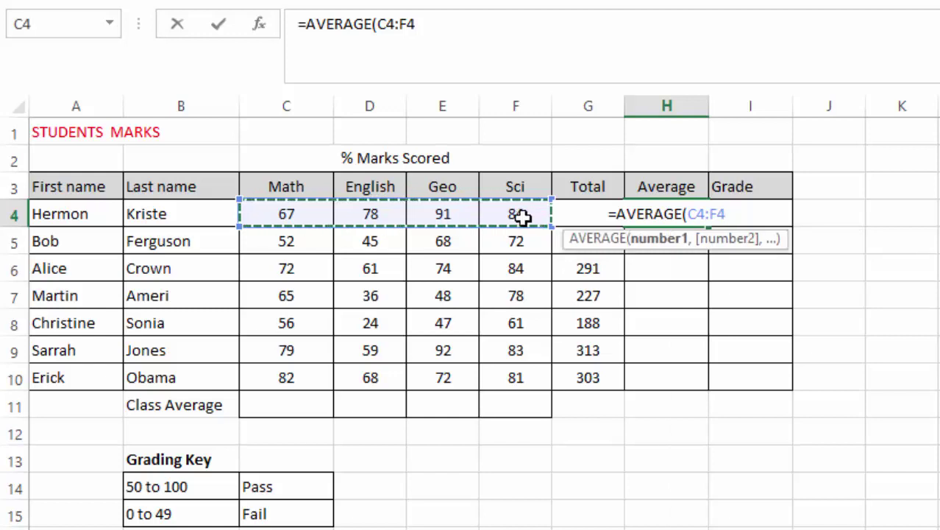
{"action": "key", "text": "Return"}
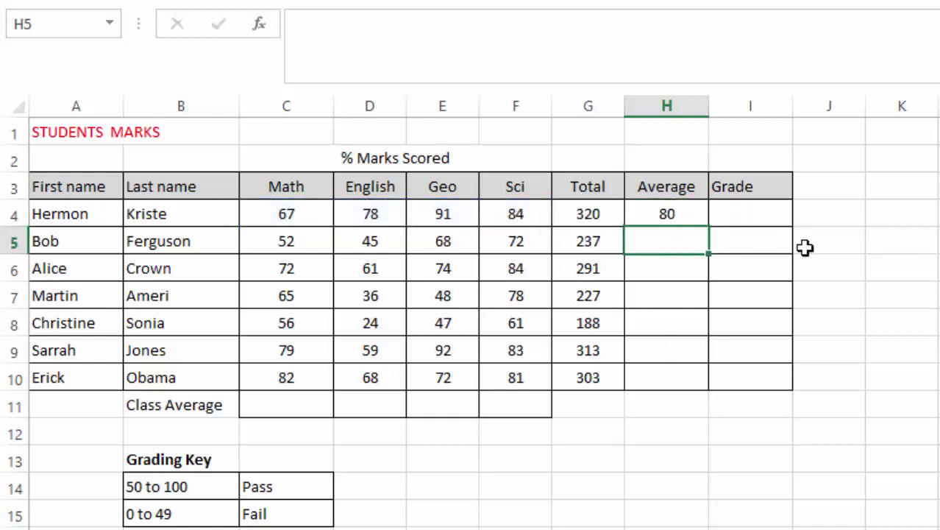
- Fill the AVERAGE formula from H4 down to H10 for all remaining students
{"action": "left_click", "coordinate": [673, 211]}
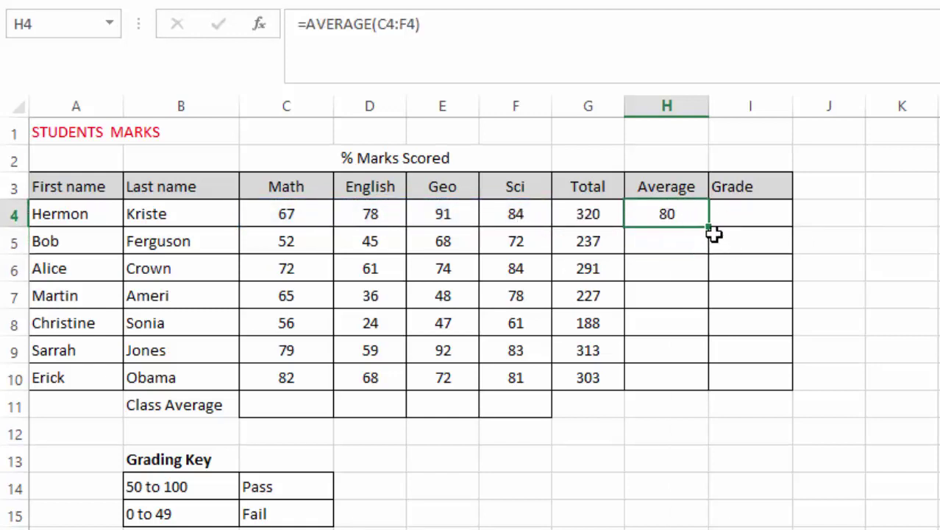
{"action": "left_click_drag", "start_coordinate": [708, 234], "coordinate": [695, 388]}
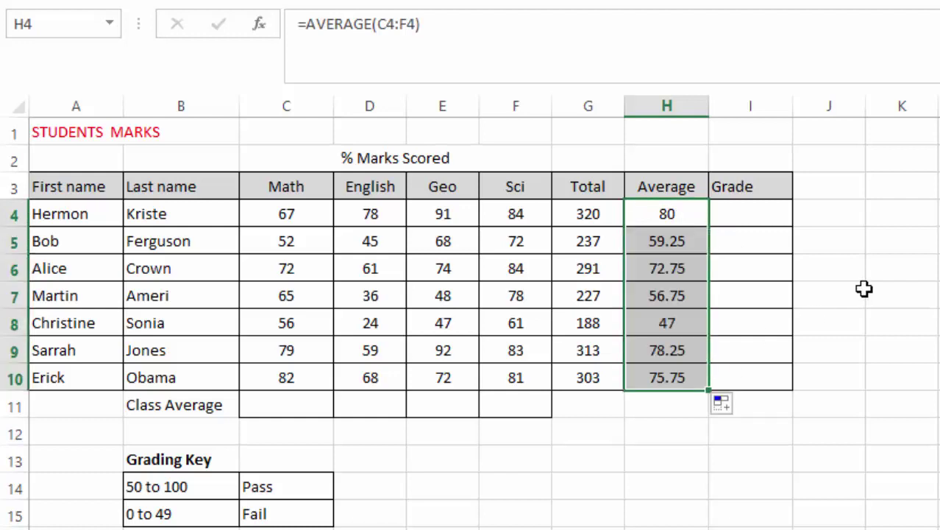
{"action": "left_click", "coordinate": [898, 230]}
{"action": "left_click", "coordinate": [666, 242]}
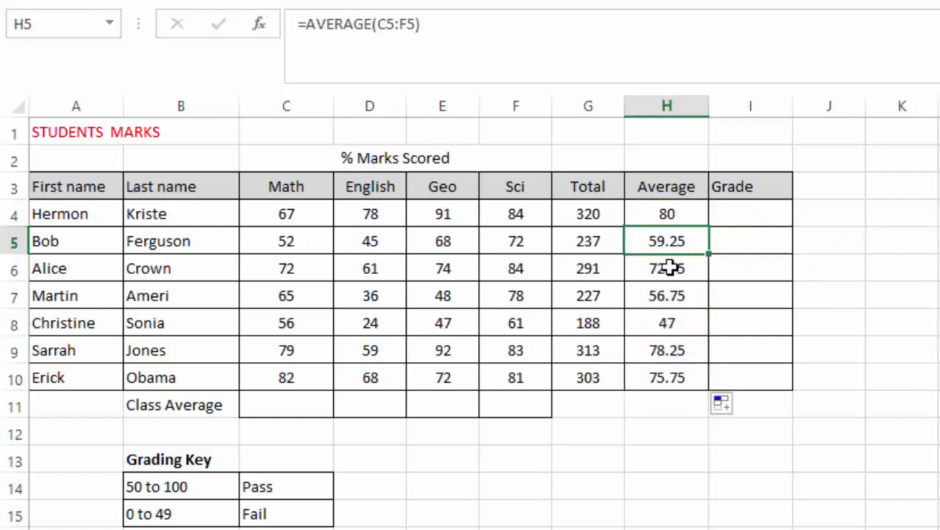
{"action": "left_click", "coordinate": [668, 268]}
{"action": "left_click", "coordinate": [674, 296]}
{"action": "left_click", "coordinate": [674, 327]}
{"action": "left_click", "coordinate": [667, 370]}
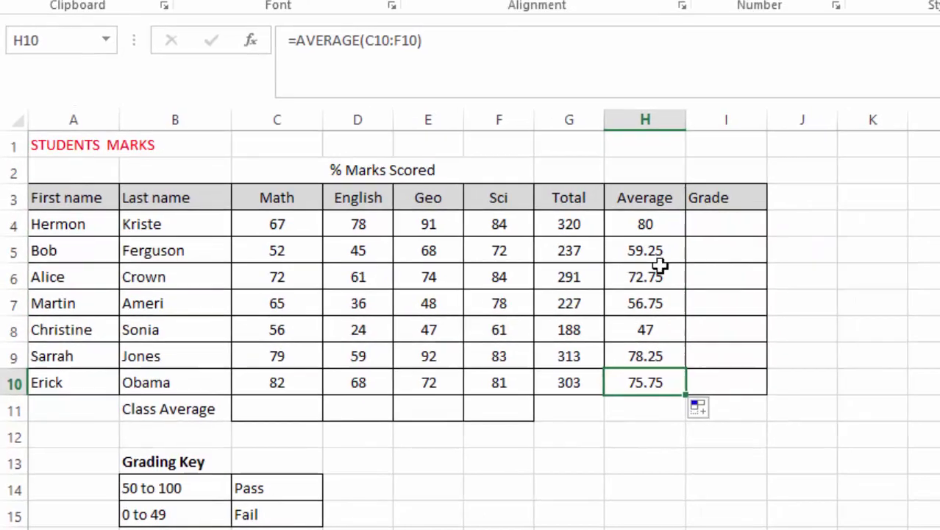
- Reduce the averages in H4:H10 to whole numbers with no decimal places
{"action": "left_click_drag", "start_coordinate": [640, 219], "coordinate": [643, 342]}
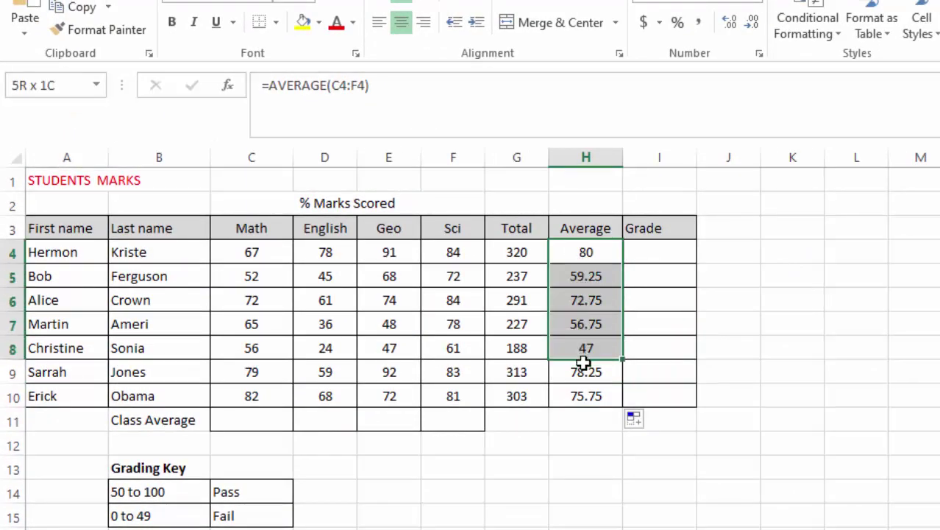
{"action": "left_click_drag", "start_coordinate": [582, 362], "coordinate": [584, 408]}
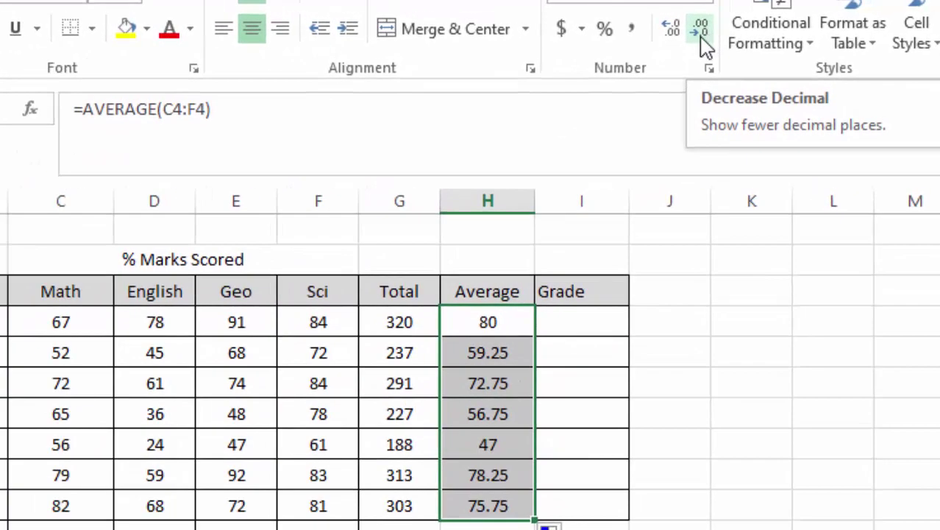
{"action": "left_click", "coordinate": [700, 29]}
{"action": "left_click", "coordinate": [699, 29]}
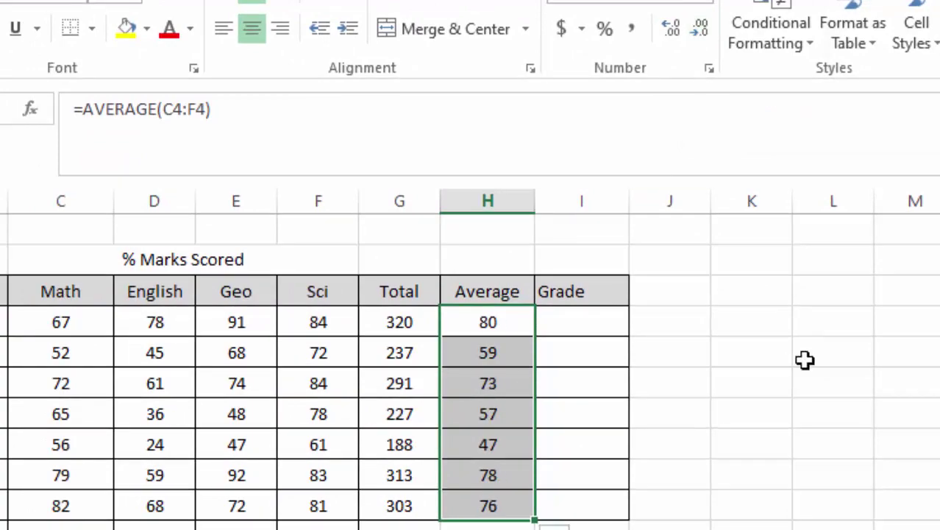
{"action": "left_click_drag", "start_coordinate": [804, 359], "coordinate": [758, 352]}
{"action": "left_click", "coordinate": [844, 526]}
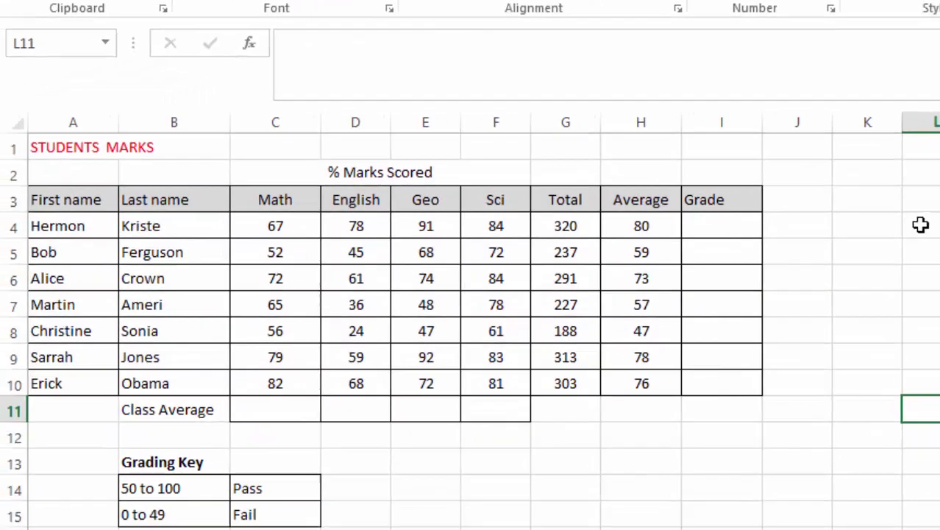
{"action": "left_click", "coordinate": [925, 251]}
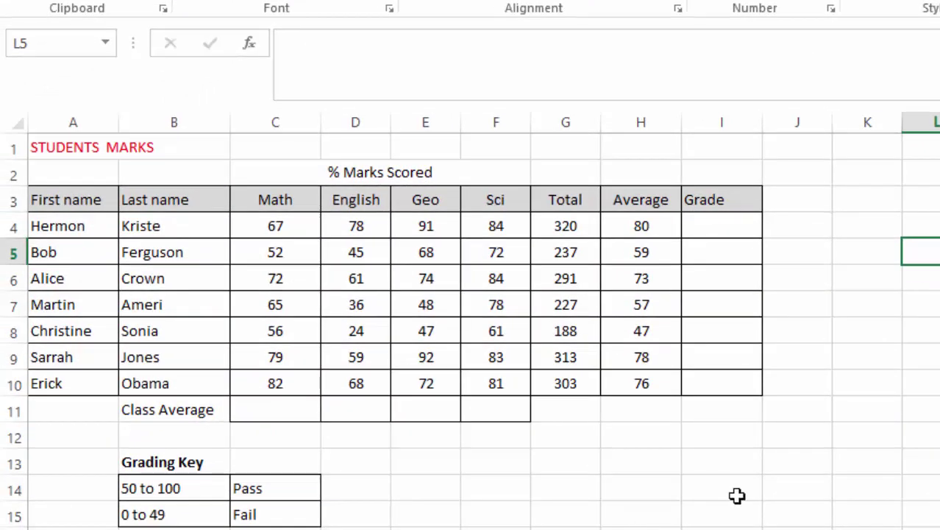
{"action": "left_click", "coordinate": [651, 226]}
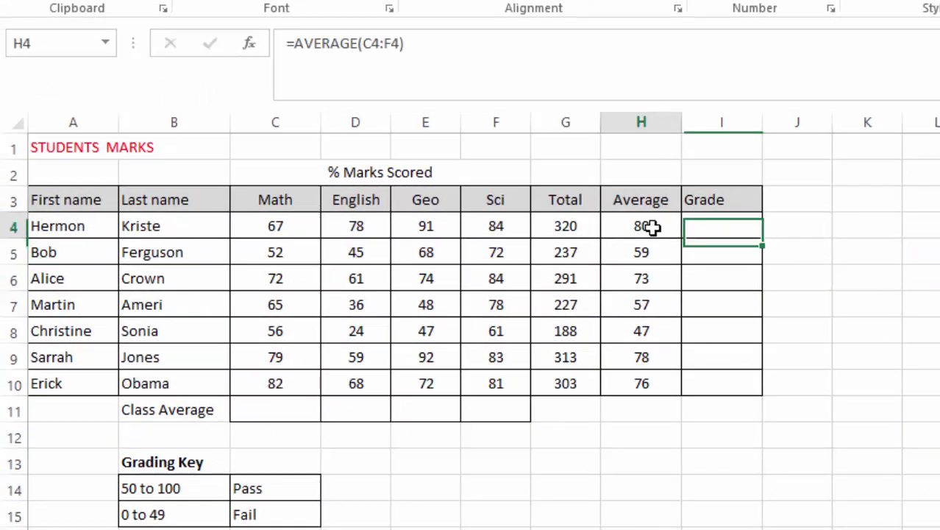
- Review the Average column, the empty Grade column and the Pass and Fail ranges in the grading key
{"action": "left_click", "coordinate": [652, 256]}
{"action": "left_click", "coordinate": [643, 279]}
{"action": "left_click", "coordinate": [706, 225]}
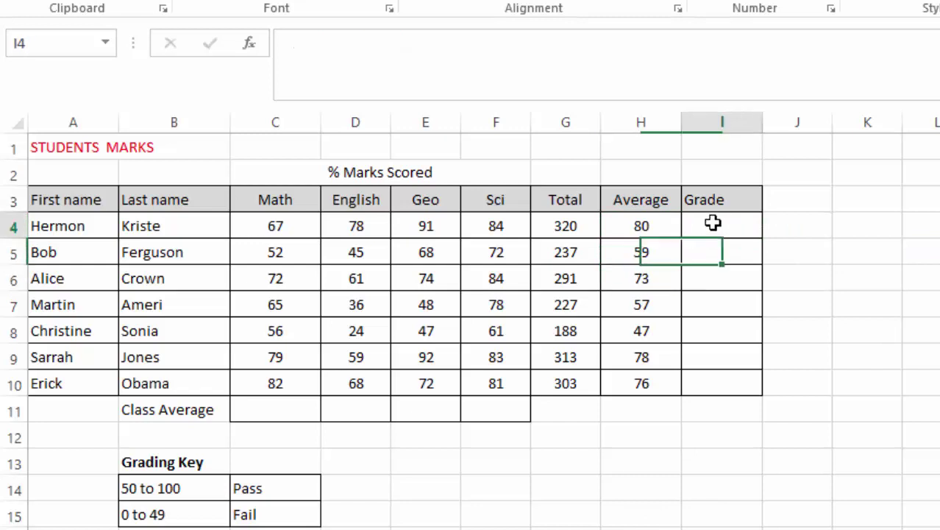
{"action": "left_click", "coordinate": [721, 263]}
{"action": "left_click", "coordinate": [722, 324]}
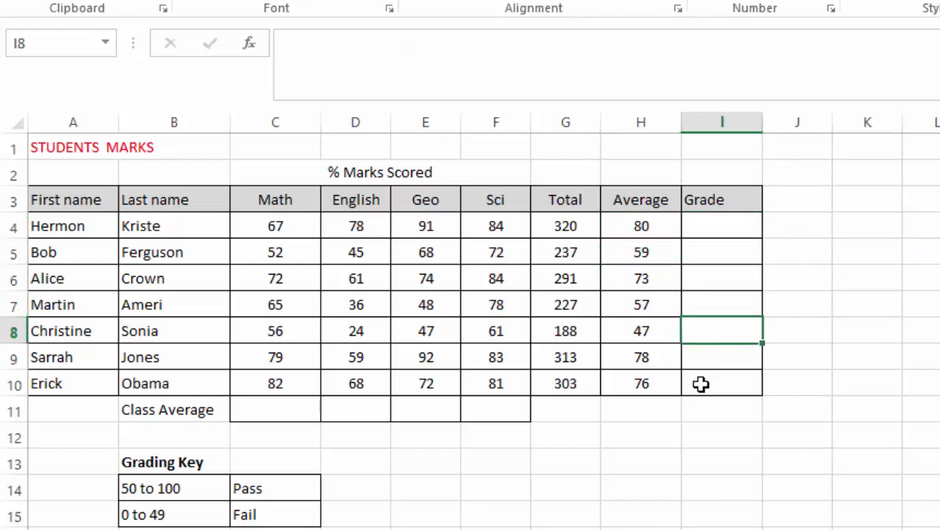
{"action": "left_click", "coordinate": [710, 362]}
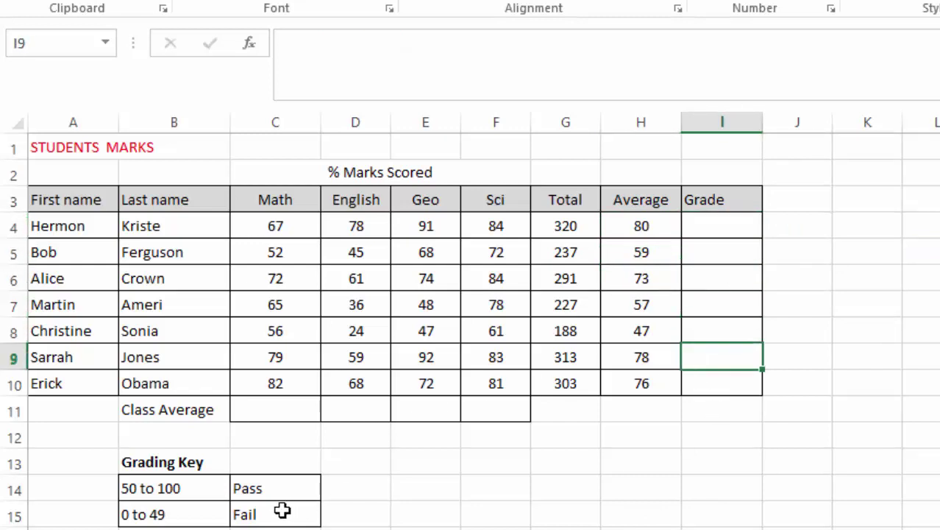
{"action": "left_click", "coordinate": [161, 490]}
{"action": "left_click", "coordinate": [272, 490]}
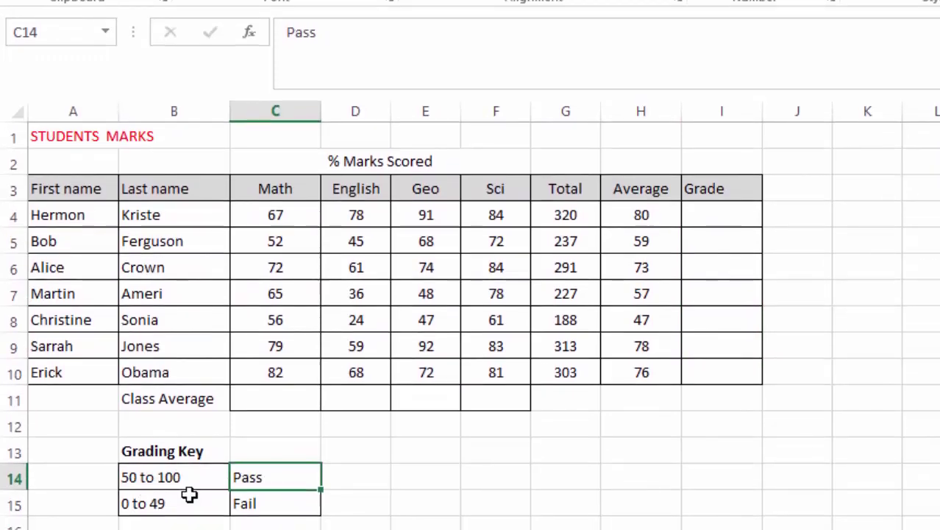
{"action": "left_click", "coordinate": [147, 476]}
{"action": "left_click", "coordinate": [276, 489]}
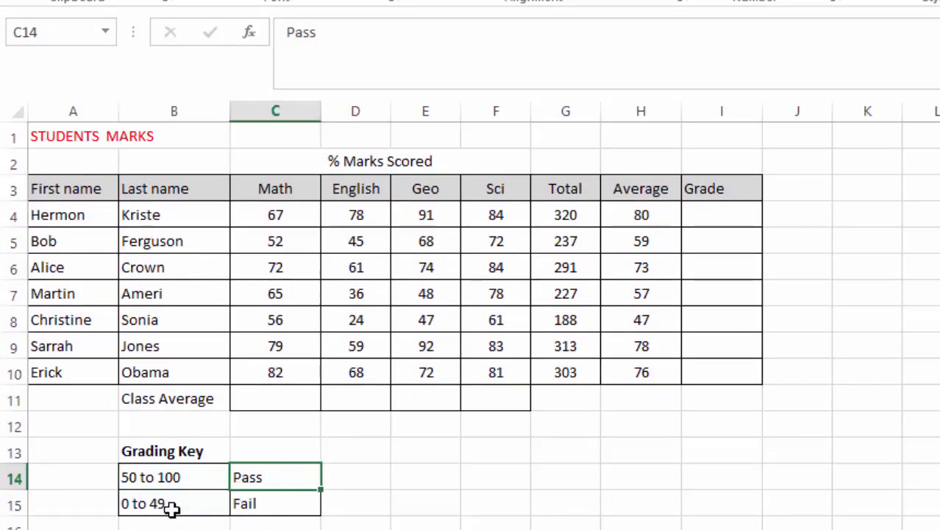
{"action": "left_click", "coordinate": [267, 505]}
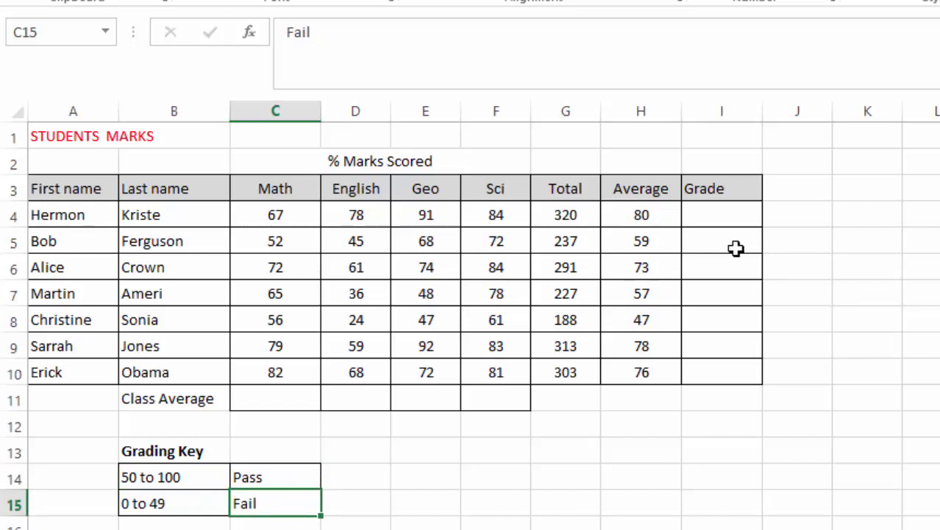
- Enter Pass manually as the grade for the first four students in cells I4 to I7
{"action": "left_click", "coordinate": [704, 214]}
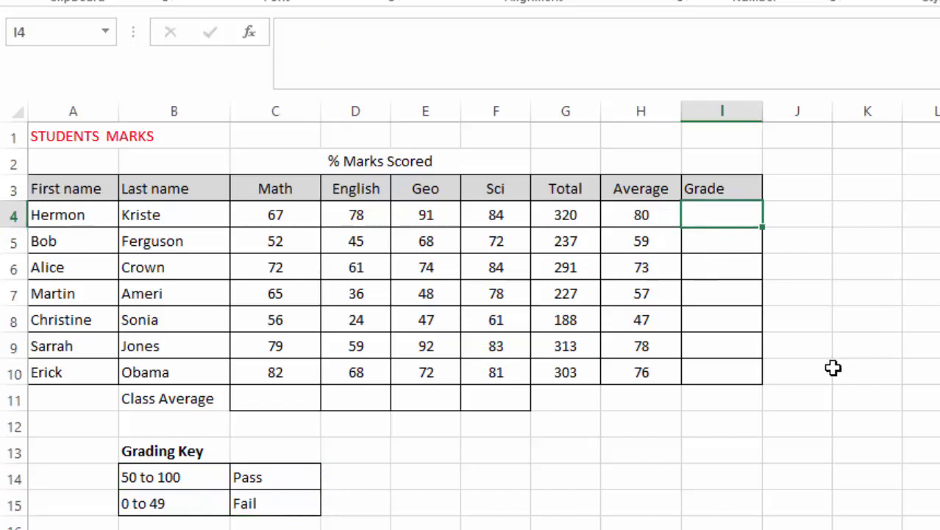
{"action": "type", "text": "Pass"}
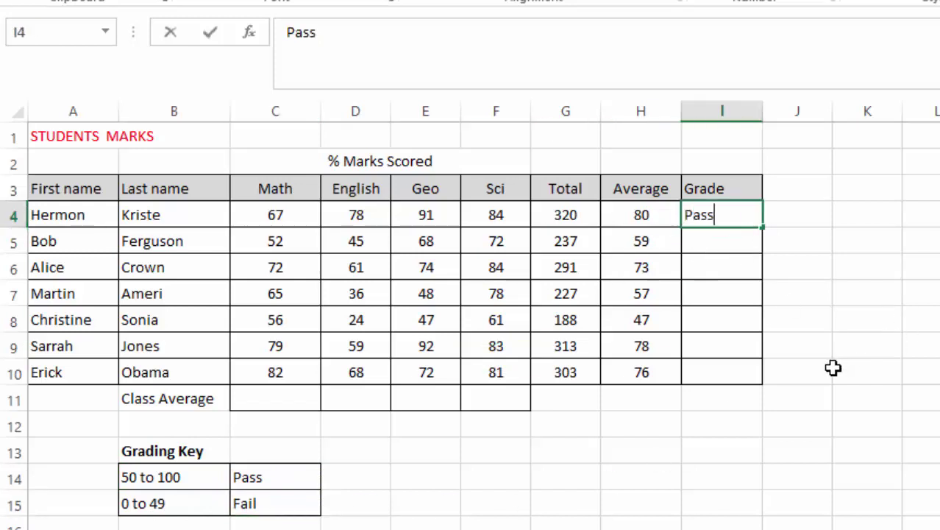
{"action": "left_click", "coordinate": [702, 242]}
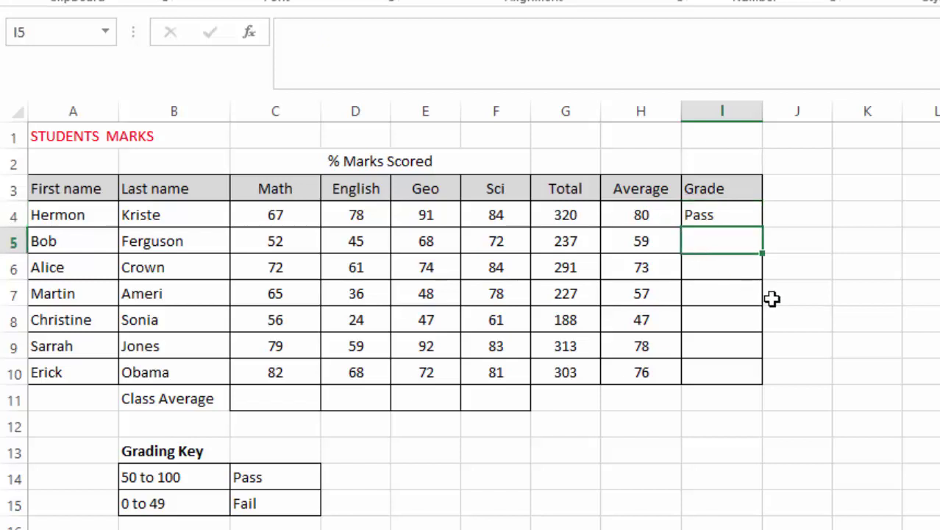
{"action": "type", "text": "Pass"}
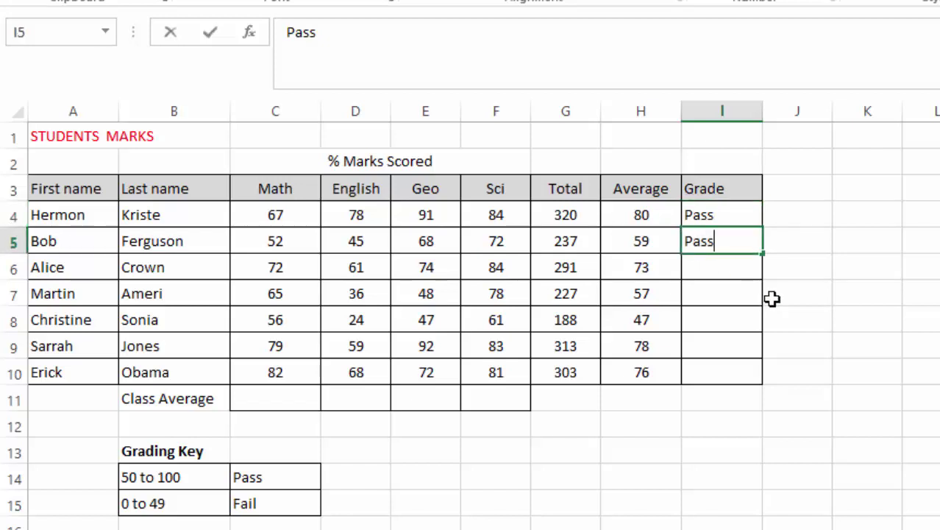
{"action": "left_click", "coordinate": [695, 265]}
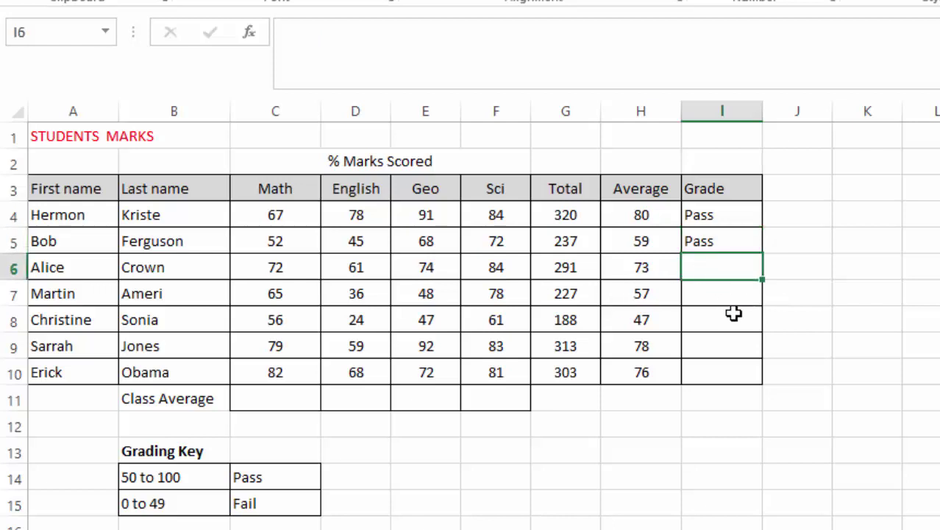
{"action": "type", "text": "P"}
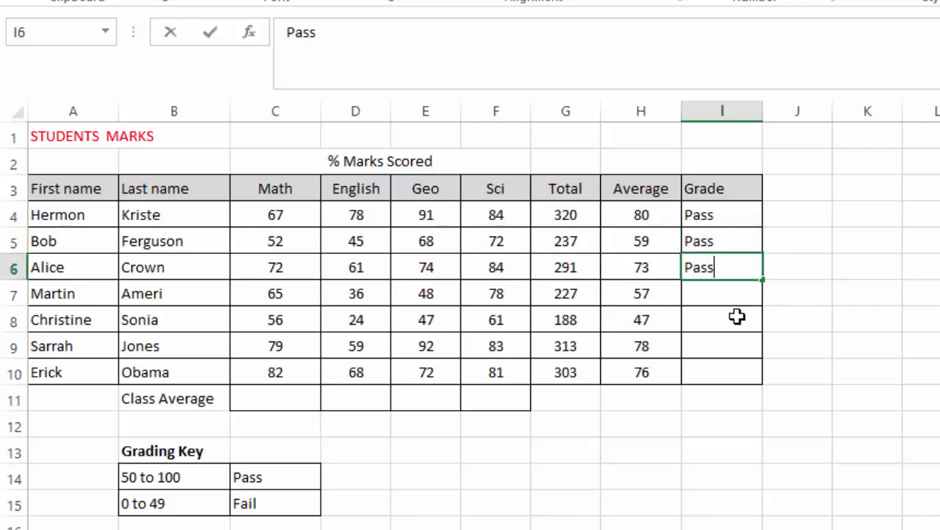
{"action": "type", "text": "ass"}
{"action": "left_click", "coordinate": [701, 297]}
{"action": "type", "text": "P"}
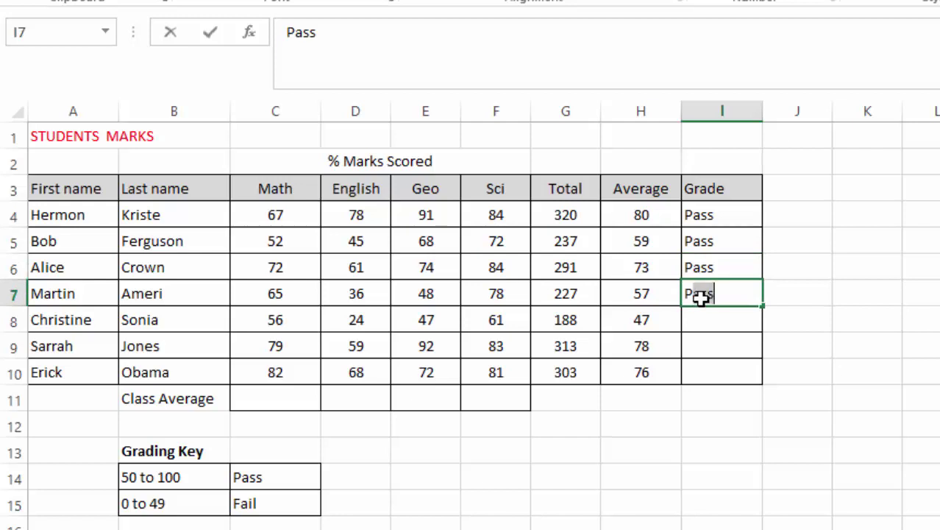
- Enter the grades Fail in I8, Pass in I9 and Pass in I10 manually for the last three students
{"action": "left_click", "coordinate": [704, 323]}
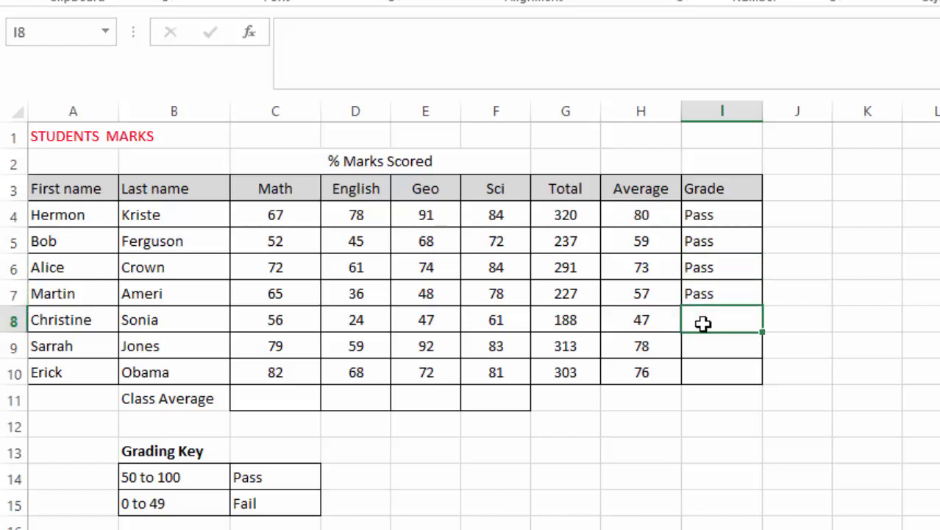
{"action": "type", "text": "Fail"}
{"action": "left_click", "coordinate": [703, 346]}
{"action": "type", "text": "Pass"}
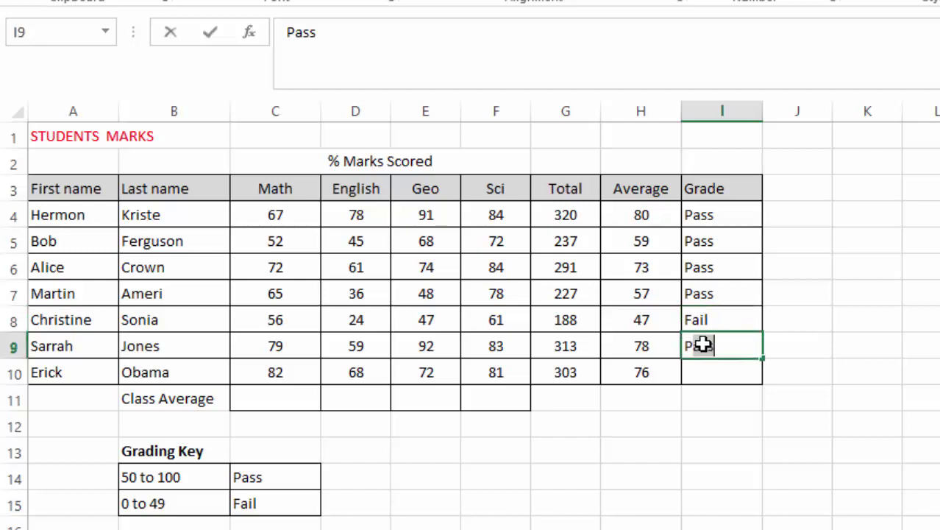
{"action": "left_click", "coordinate": [703, 373]}
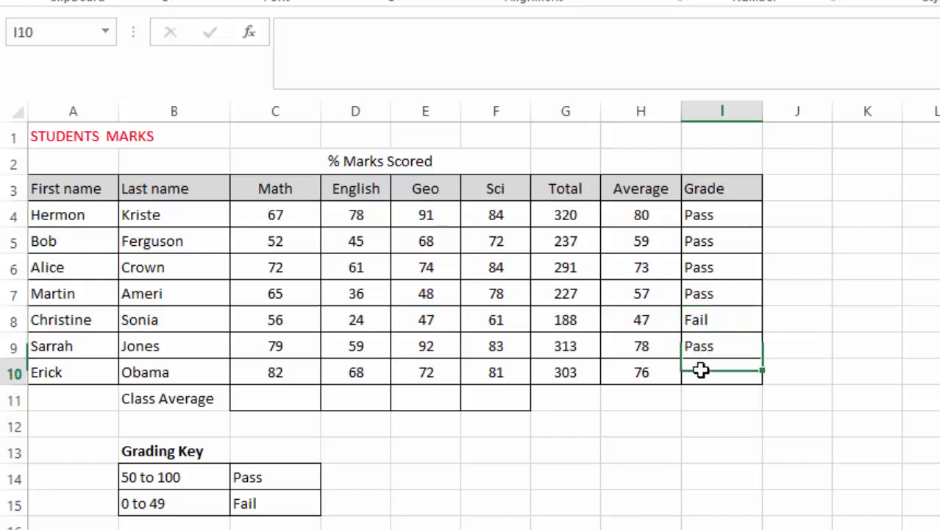
{"action": "type", "text": "Pass"}
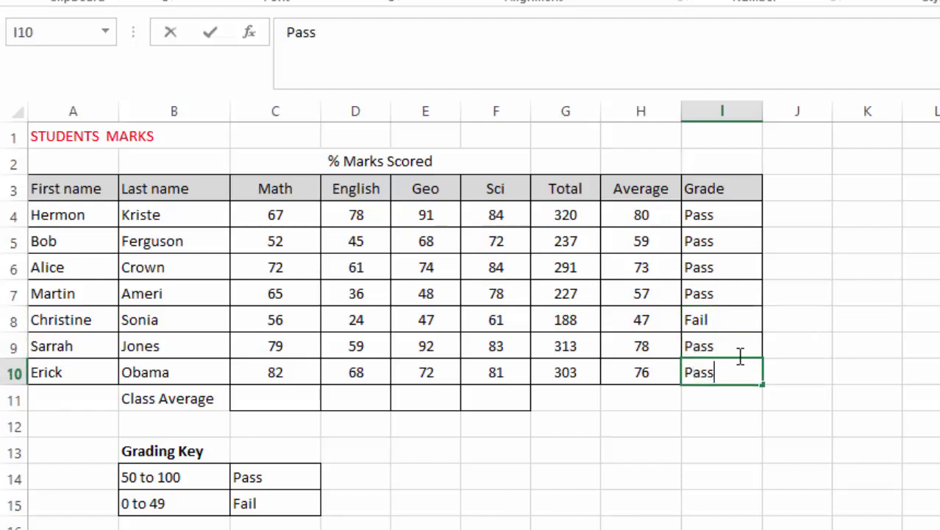
{"action": "left_click", "coordinate": [916, 321]}
- Delete all manually entered grades from cells I4:I10
{"action": "left_click_drag", "start_coordinate": [720, 213], "coordinate": [721, 350]}
{"action": "left_click", "coordinate": [916, 274]}
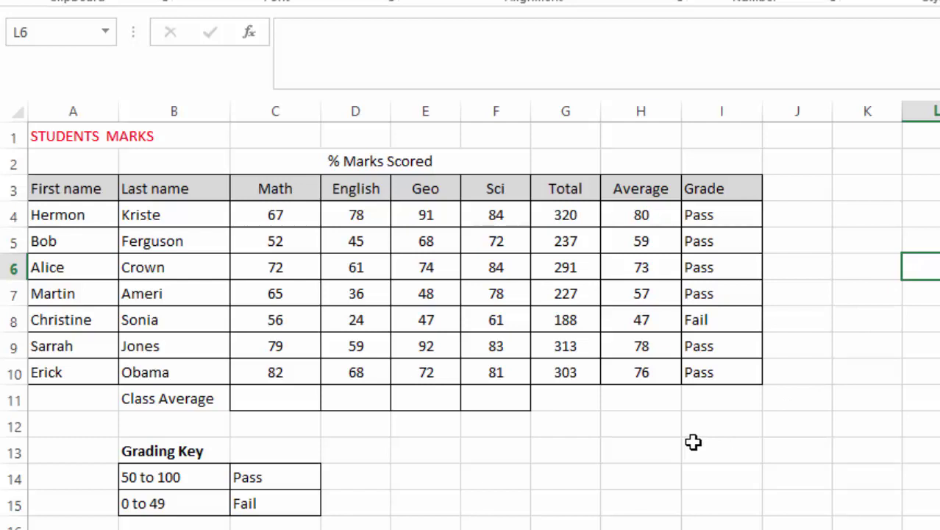
{"action": "left_click_drag", "start_coordinate": [716, 216], "coordinate": [717, 370]}
{"action": "left_click", "coordinate": [835, 295]}
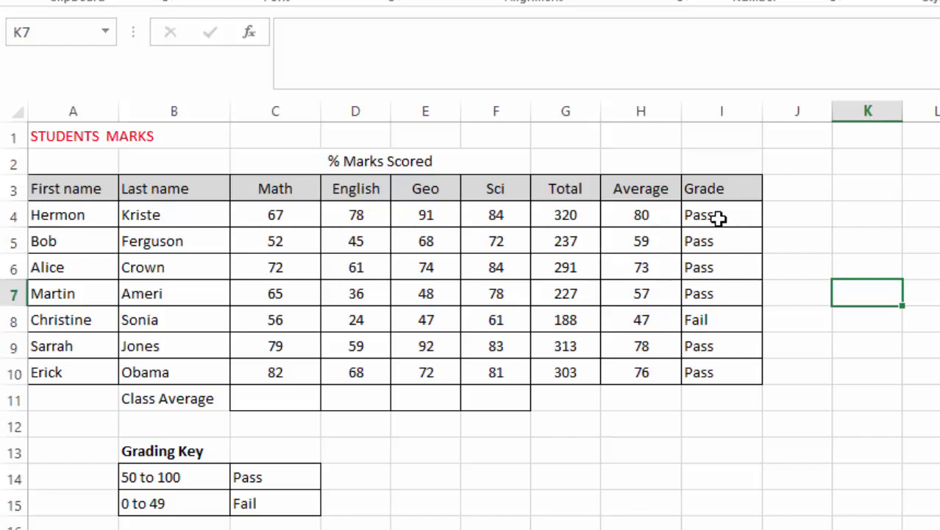
{"action": "left_click_drag", "start_coordinate": [717, 216], "coordinate": [716, 375]}
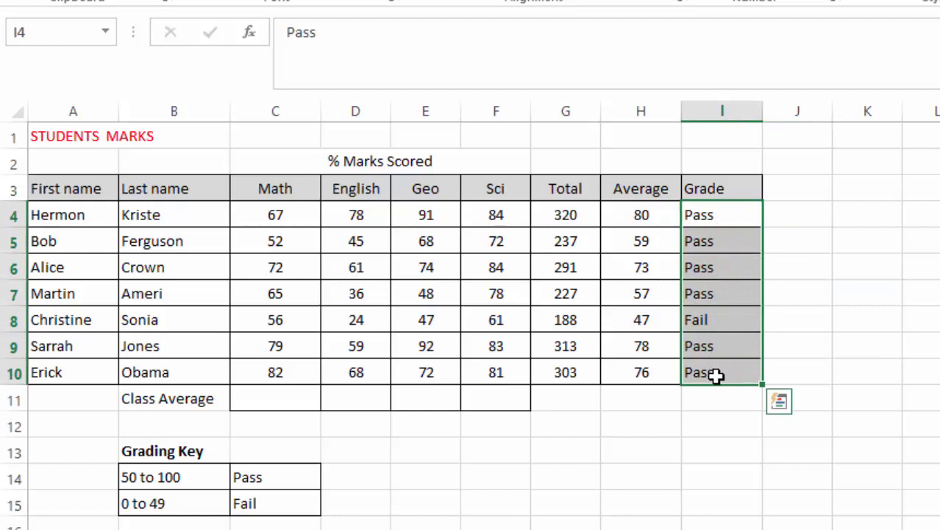
{"action": "key", "text": "Delete"}
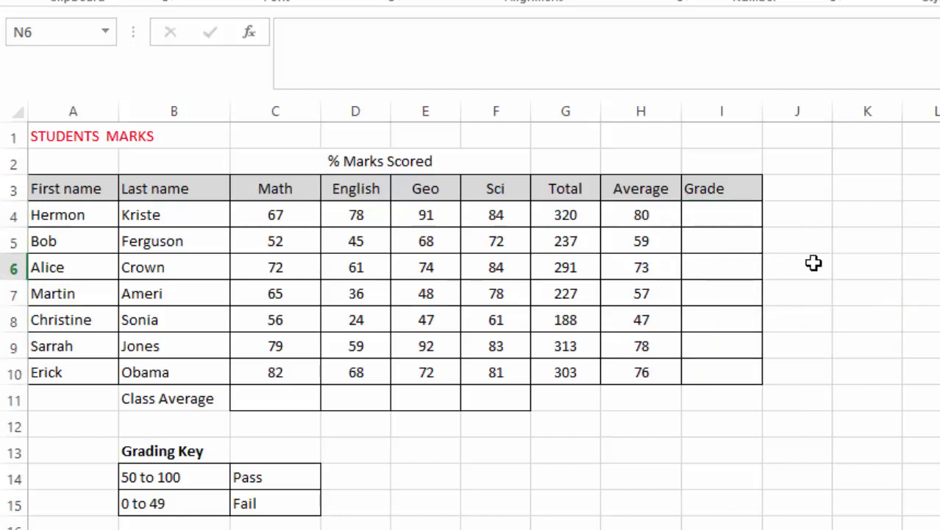
- Note the operator >= in cell H13 with its meaning "Greater than or equal to" in I13
{"action": "left_click", "coordinate": [634, 453]}
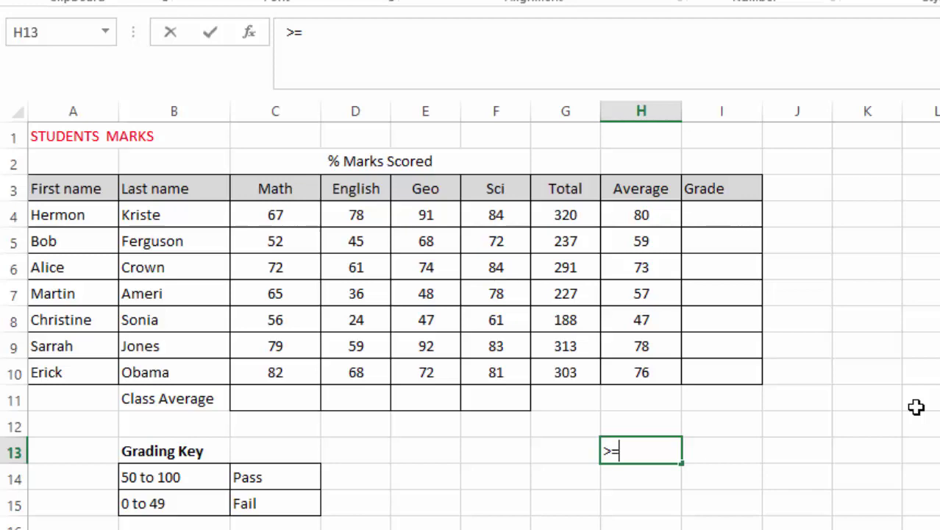
{"action": "left_click", "coordinate": [712, 456]}
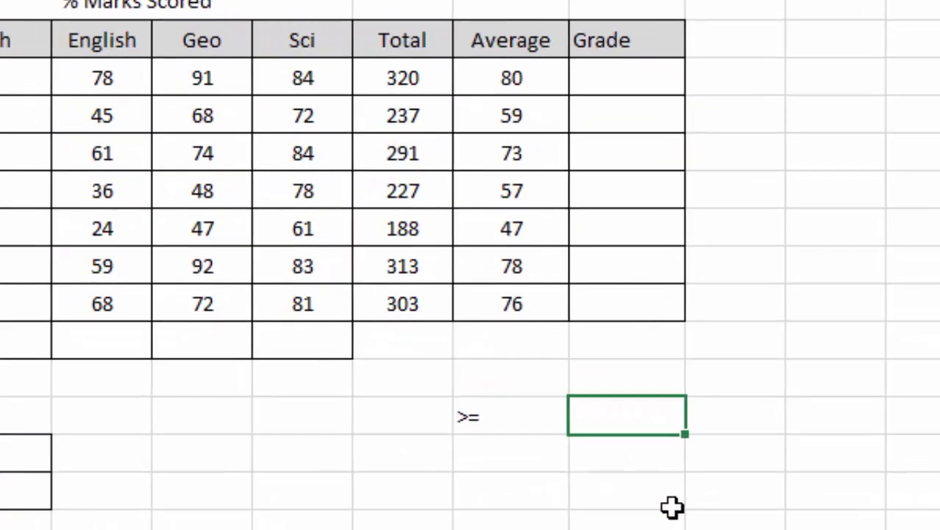
{"action": "type", "text": "Greater"}
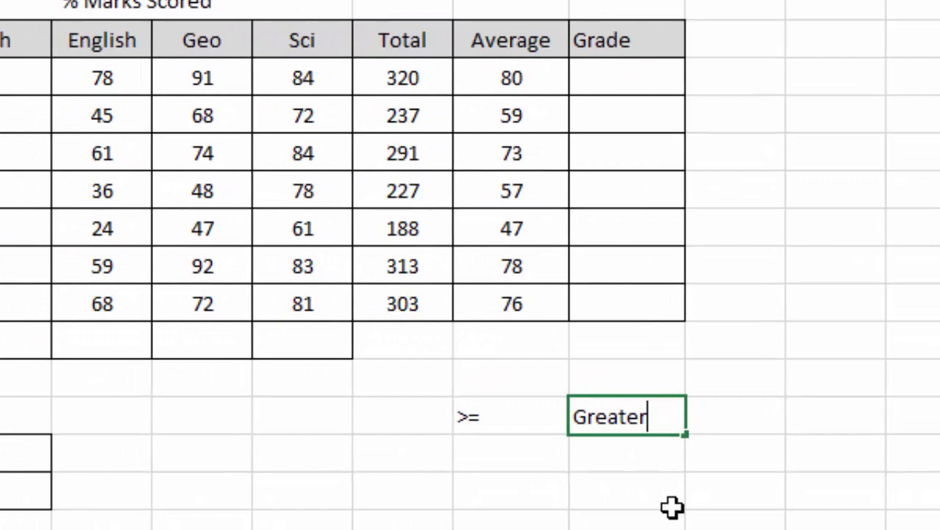
{"action": "type", "text": " than"}
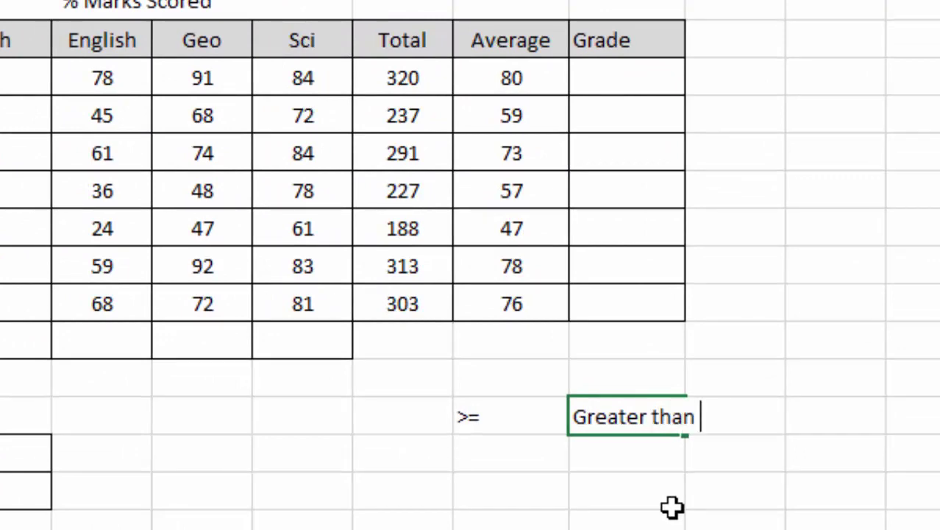
{"action": "type", "text": " or equal to"}
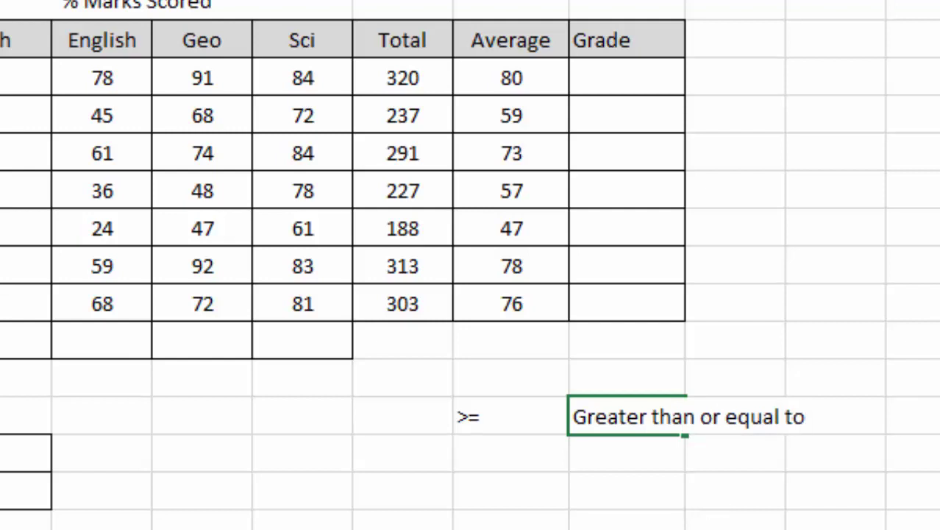
{"action": "left_click", "coordinate": [671, 528]}
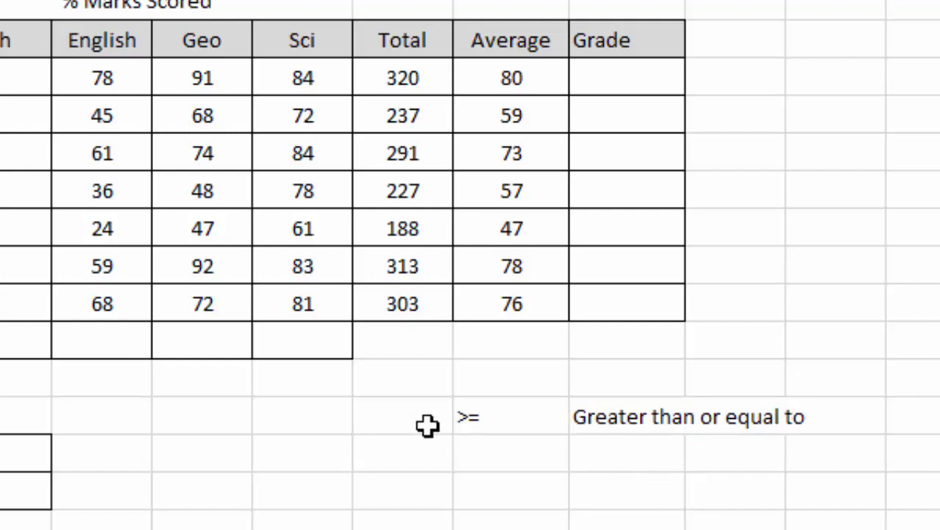
{"action": "left_click", "coordinate": [471, 418]}
{"action": "type", "text": ">="}
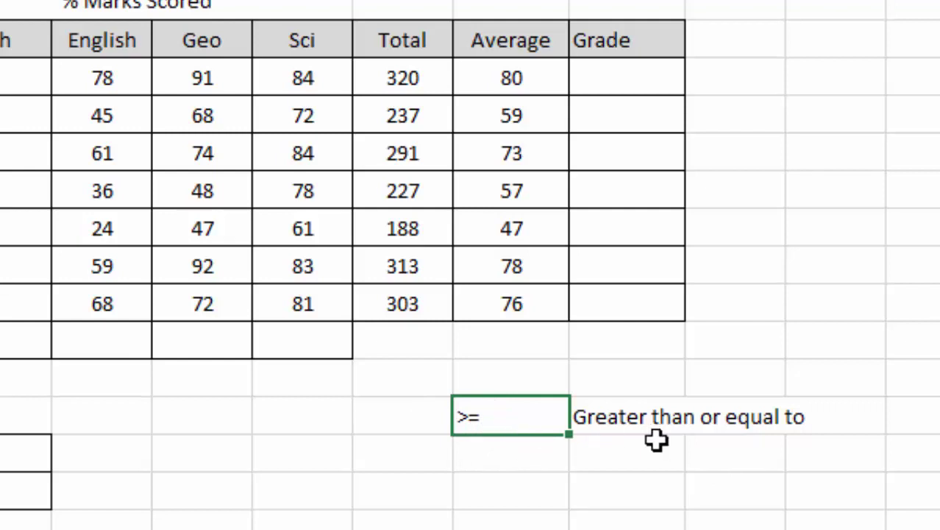
{"action": "left_click", "coordinate": [936, 434]}
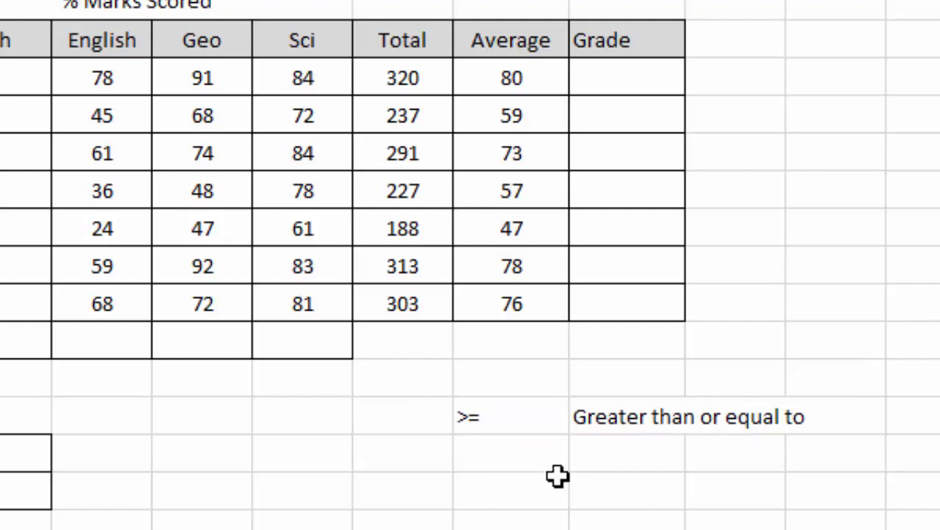
- Clear the operator note and its explanation from row 13 below the marks table
{"action": "left_click_drag", "start_coordinate": [478, 421], "coordinate": [756, 416]}
{"action": "key", "text": "Delete"}
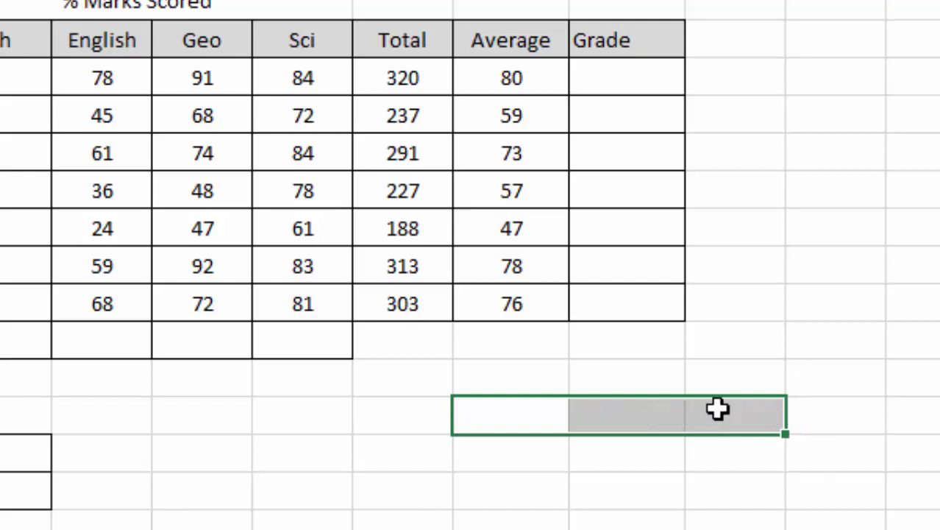
{"action": "left_click", "coordinate": [298, 487]}
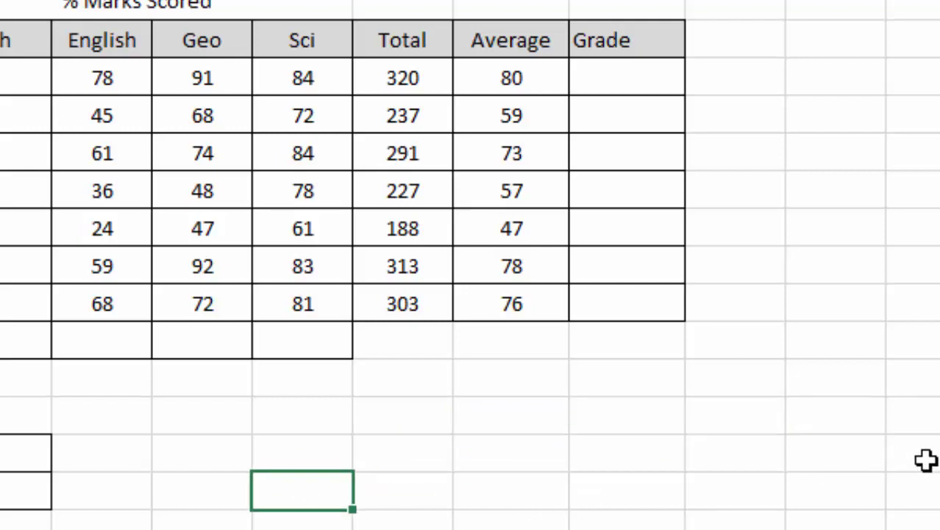
{"action": "left_click", "coordinate": [916, 52]}
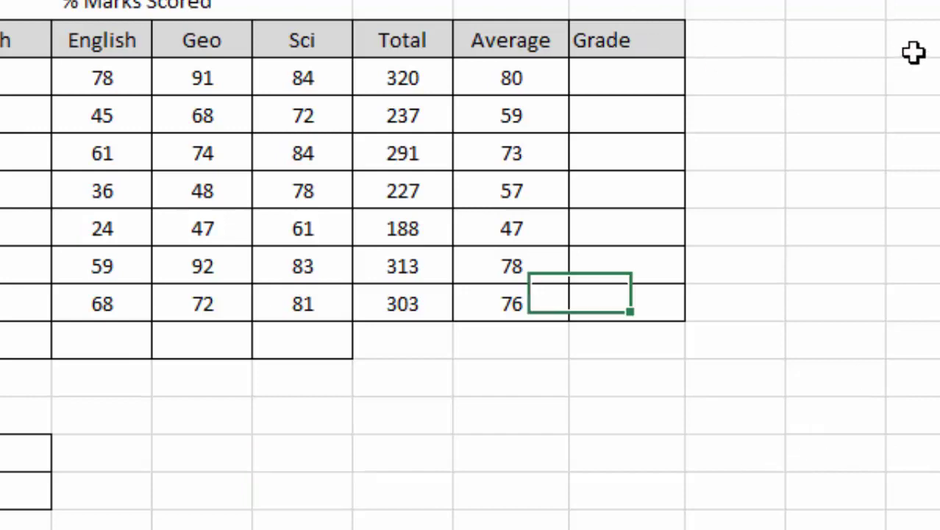
- Enter the formula =IF(H4>=50,"Pass","Fail") in cell I4 to grade the first student from the average
{"action": "left_click", "coordinate": [603, 79]}
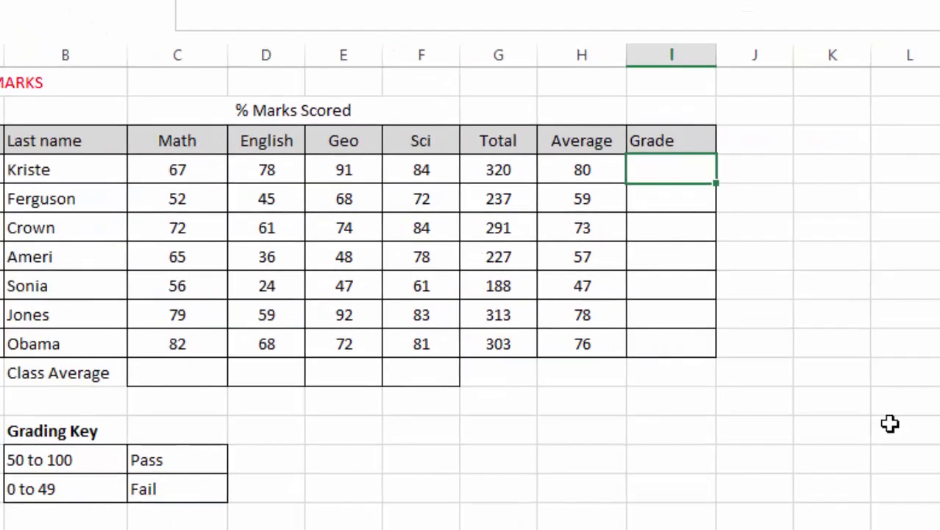
{"action": "type", "text": "="}
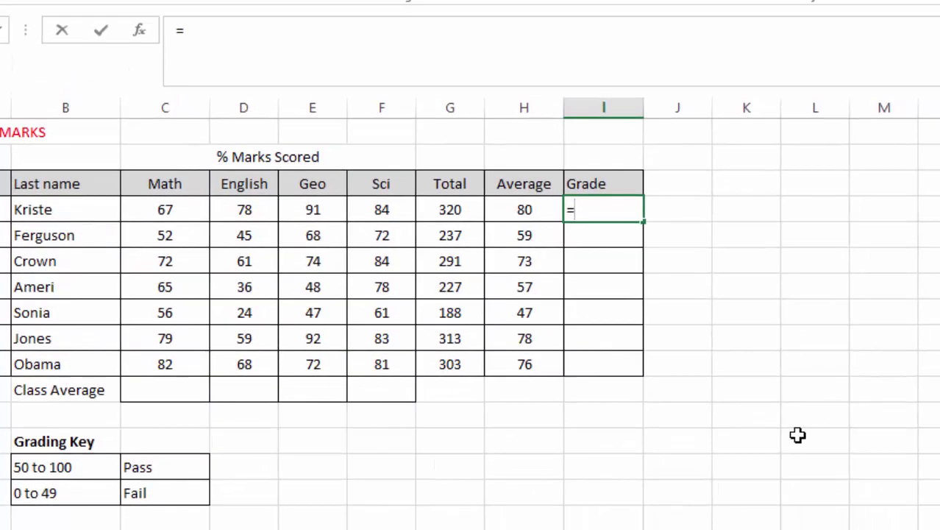
{"action": "type", "text": "IF"}
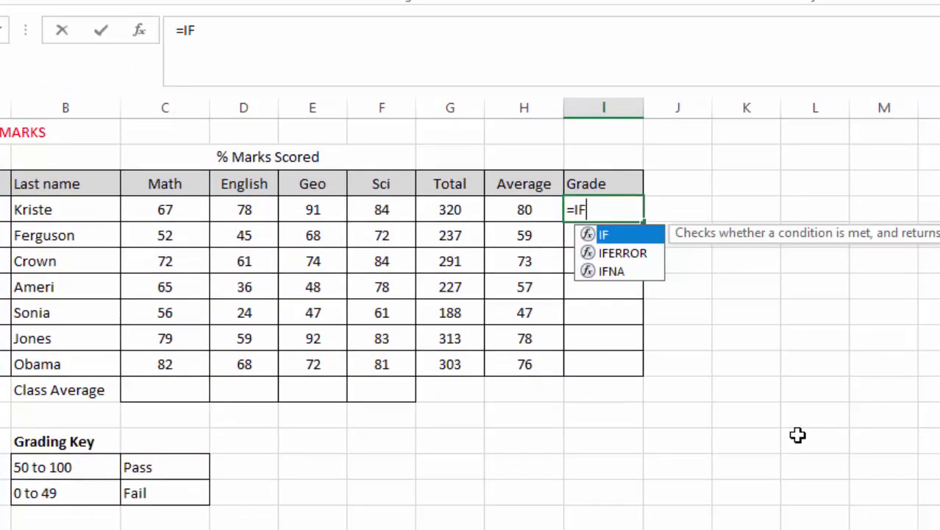
{"action": "double_click", "coordinate": [616, 236]}
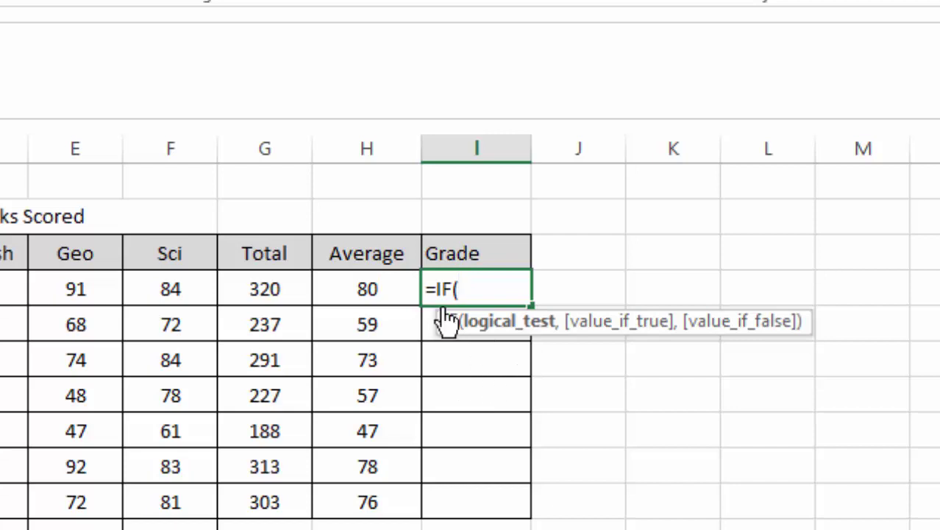
{"action": "left_click", "coordinate": [355, 289]}
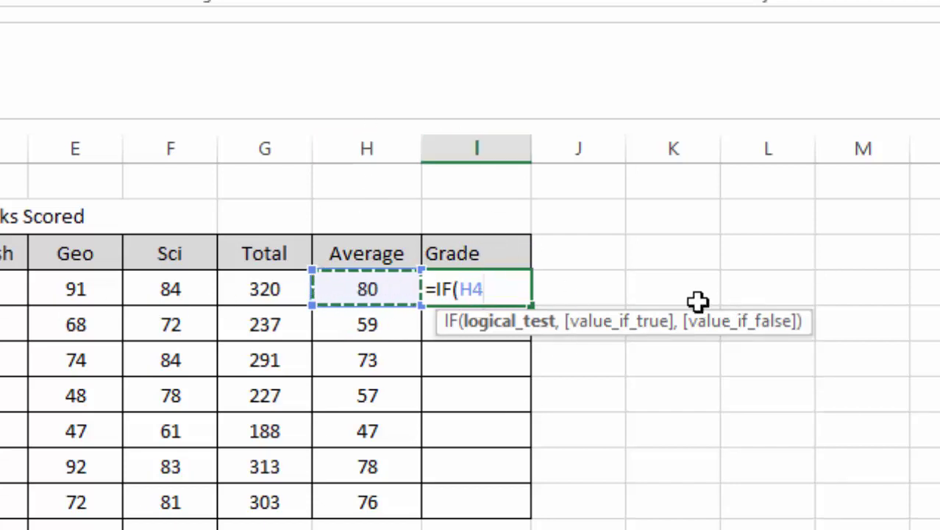
{"action": "type", "text": ">=50"}
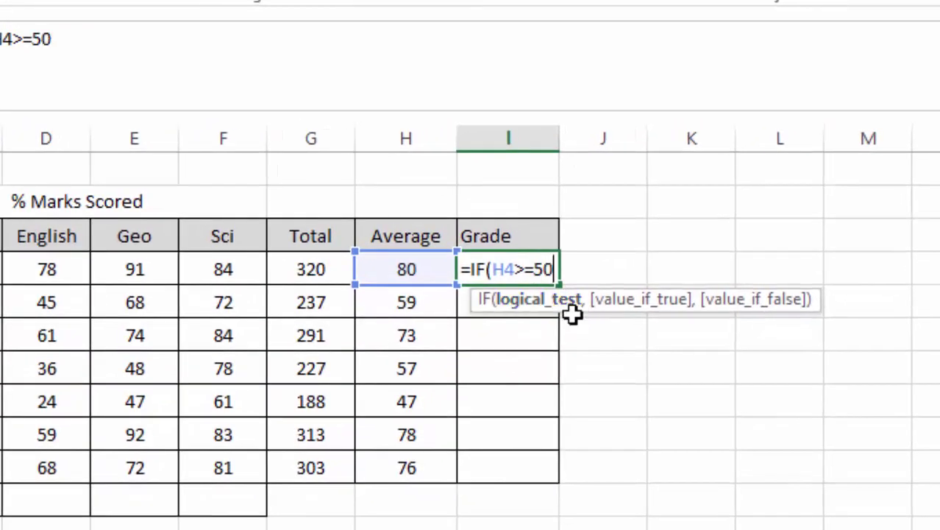
{"action": "type", "text": ","}
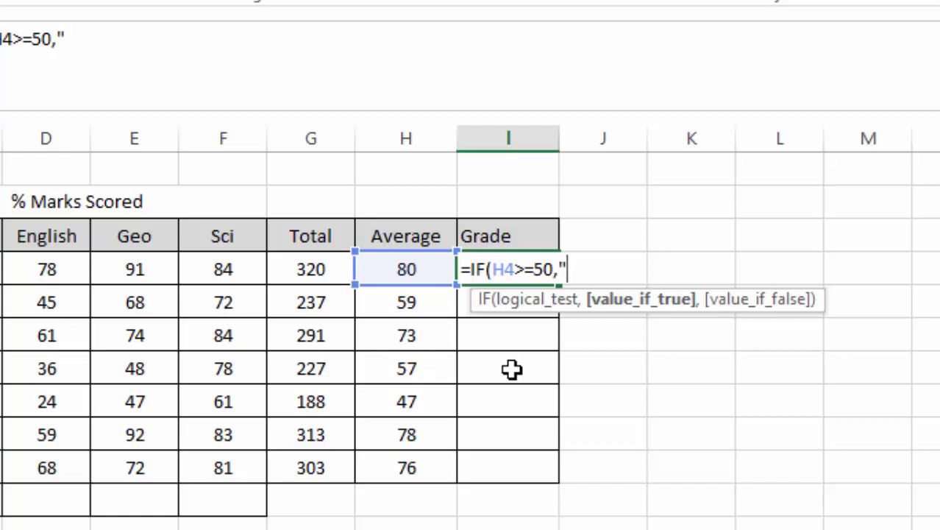
{"action": "type", "text": "Pass"}
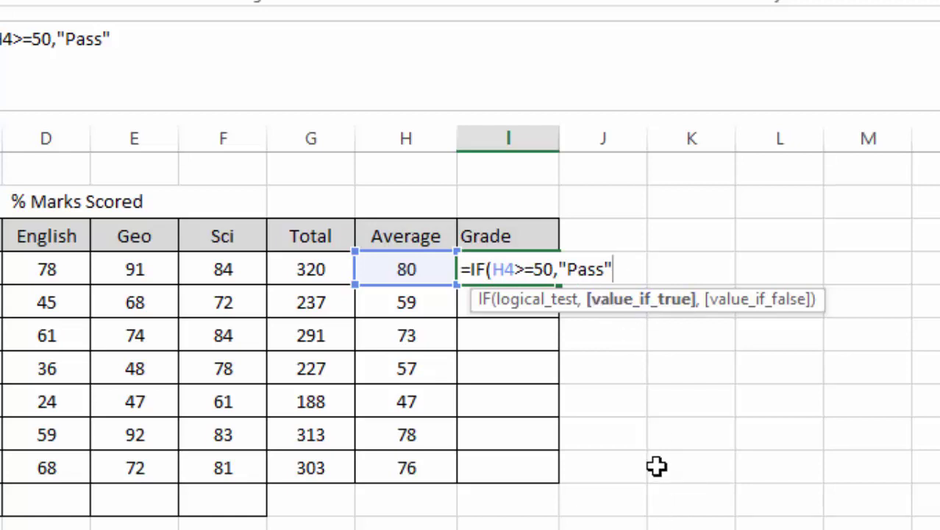
{"action": "type", "text": ",\"Fail"}
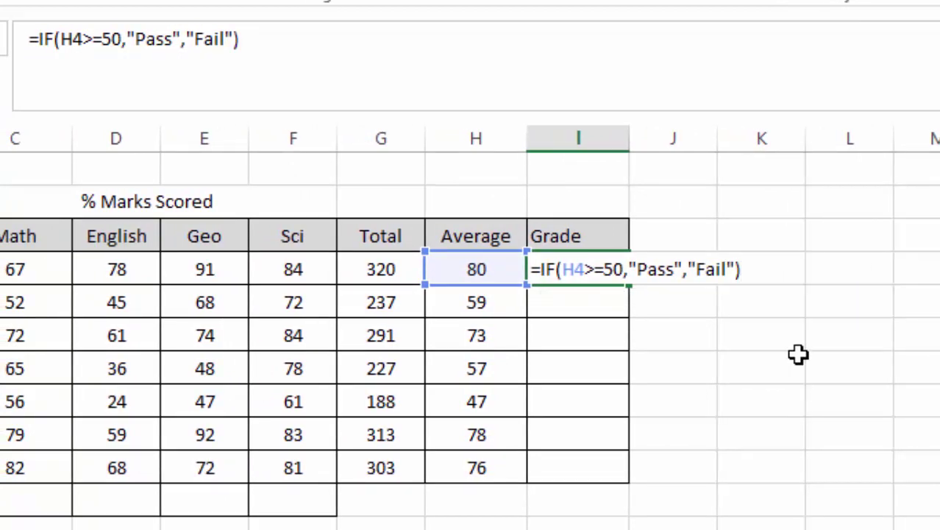
{"action": "key", "text": "Return"}
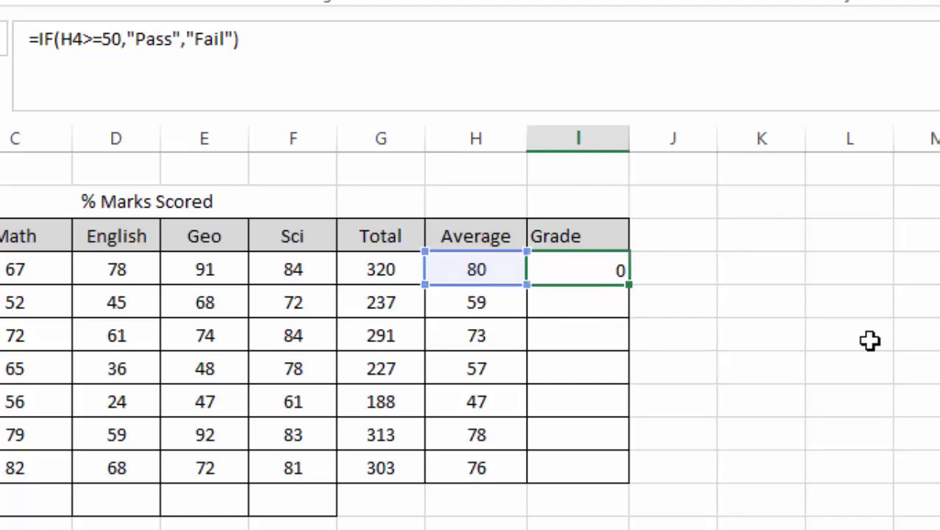
- Copy the grade formula from I4 down through I10 for the remaining students
{"action": "left_click", "coordinate": [578, 269]}
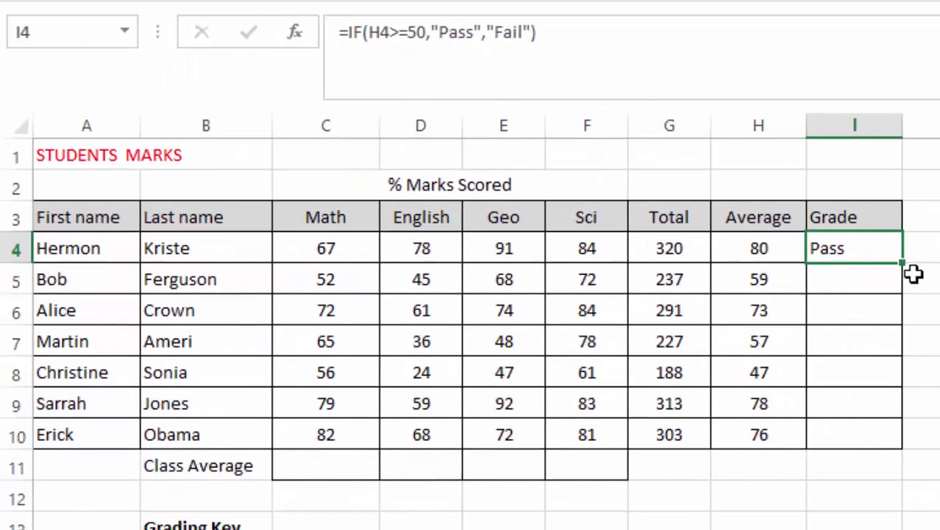
{"action": "left_click_drag", "start_coordinate": [902, 263], "coordinate": [898, 463]}
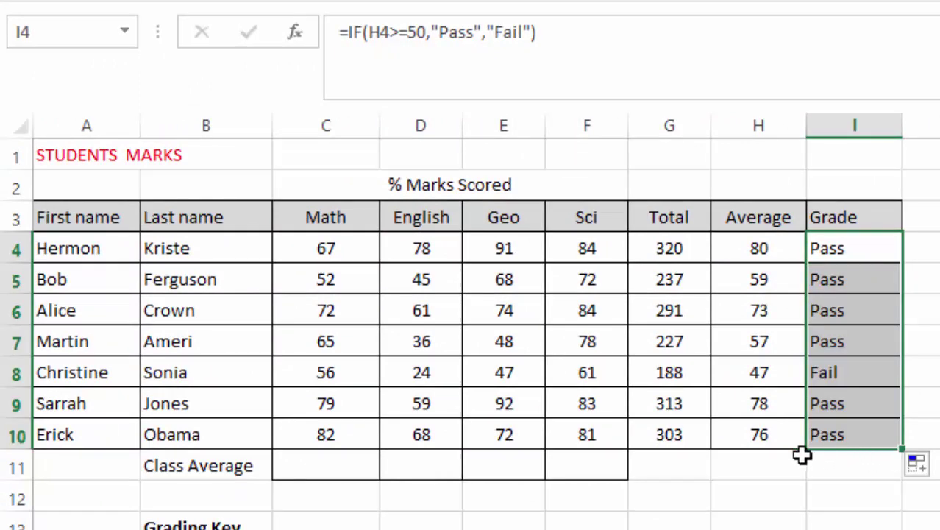
{"action": "left_click", "coordinate": [939, 372]}
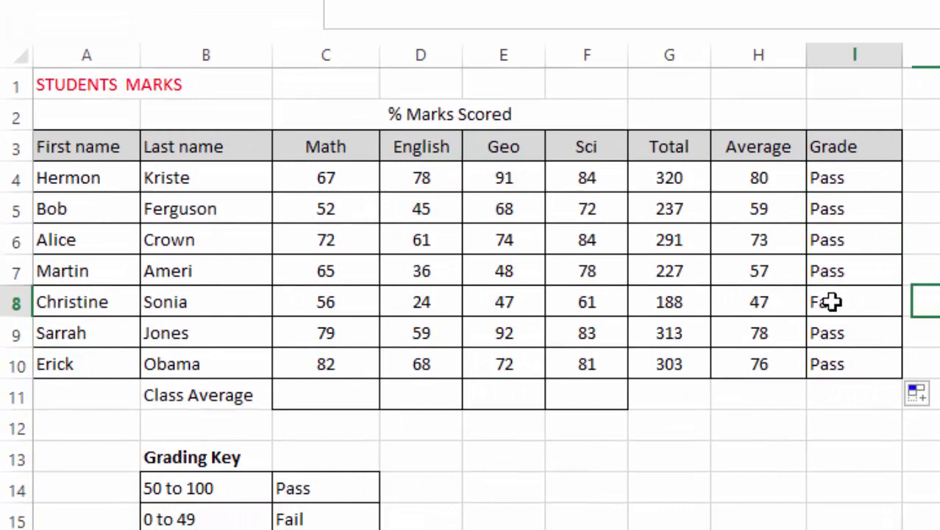
- Check the grade in I8 against its average in H8, and review the grades of the first three students
{"action": "left_click", "coordinate": [832, 372]}
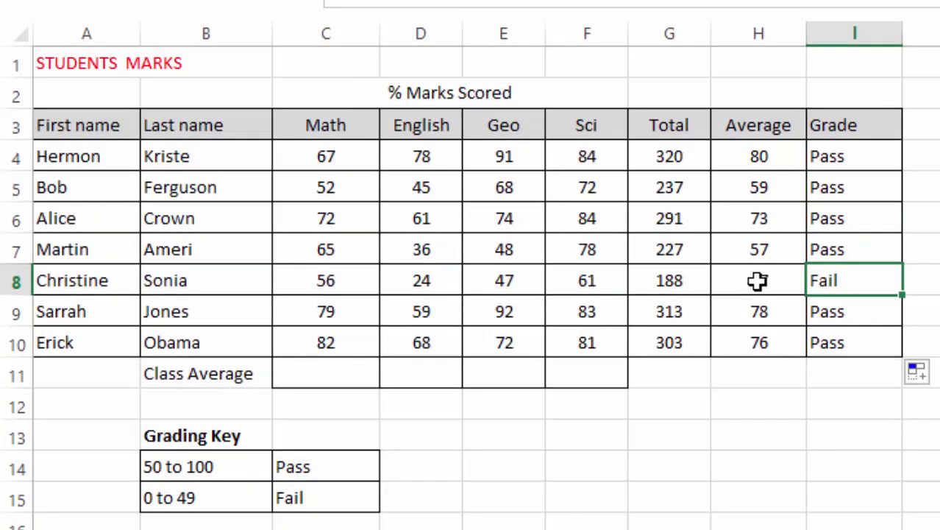
{"action": "left_click", "coordinate": [757, 373]}
{"action": "left_click", "coordinate": [846, 223]}
{"action": "left_click", "coordinate": [837, 187]}
{"action": "left_click", "coordinate": [841, 157]}
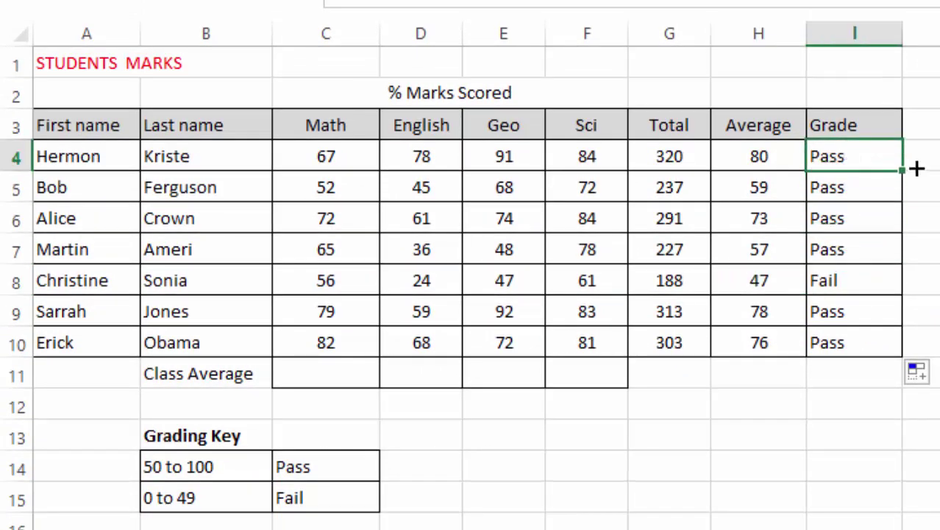
{"action": "left_click", "coordinate": [939, 187]}
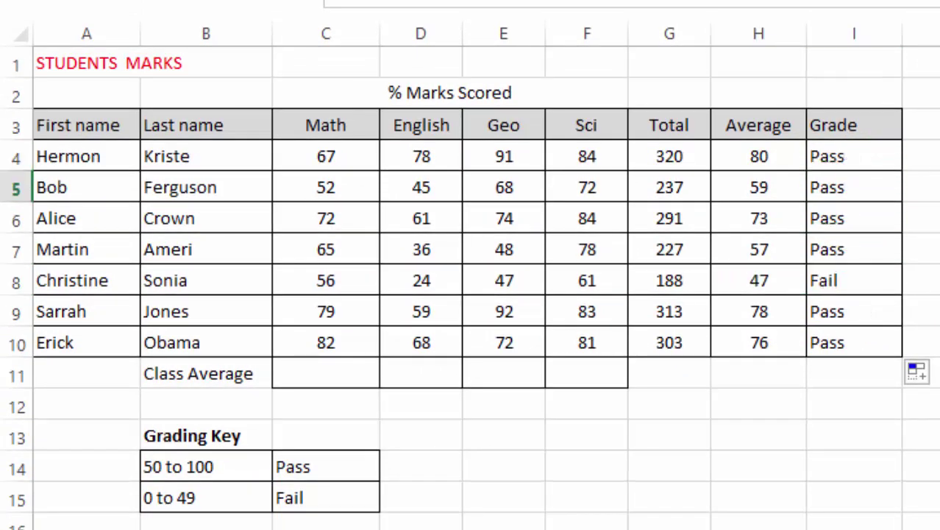